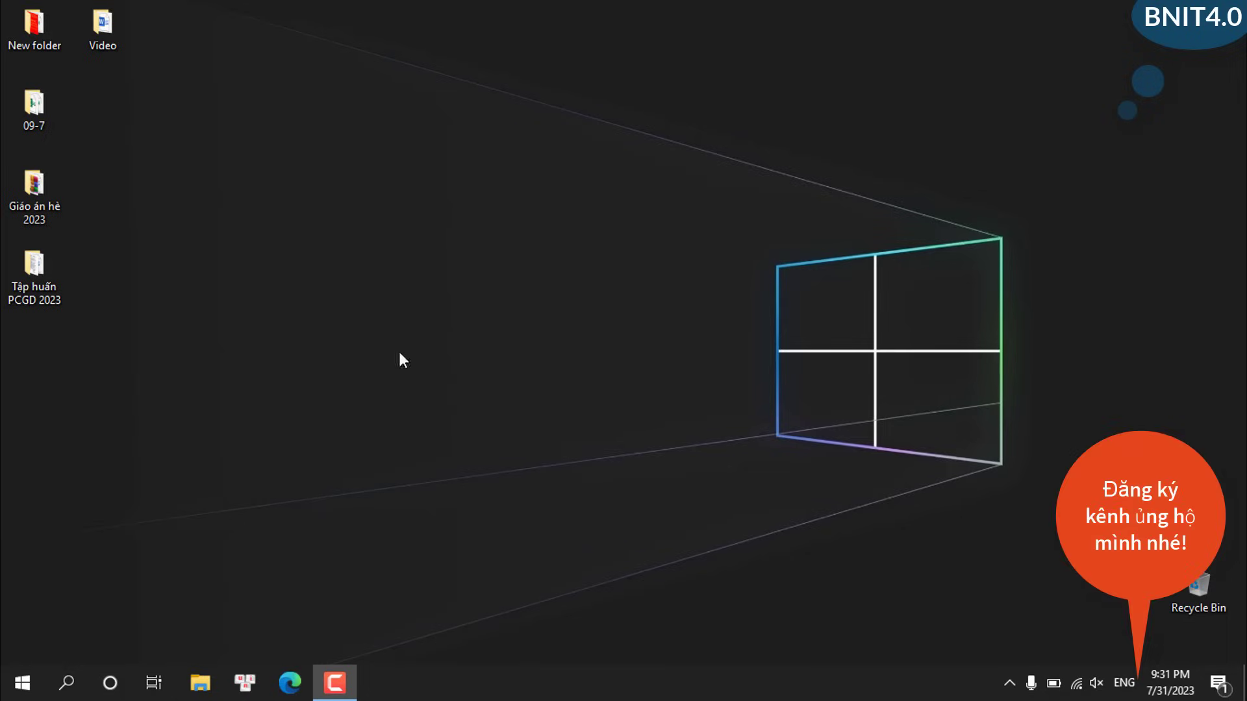
Find the Run app through Windows search and use it to open the %temp% folder.
{"action": "left_click", "coordinate": [66, 682]}
{"action": "type", "text": "run"}
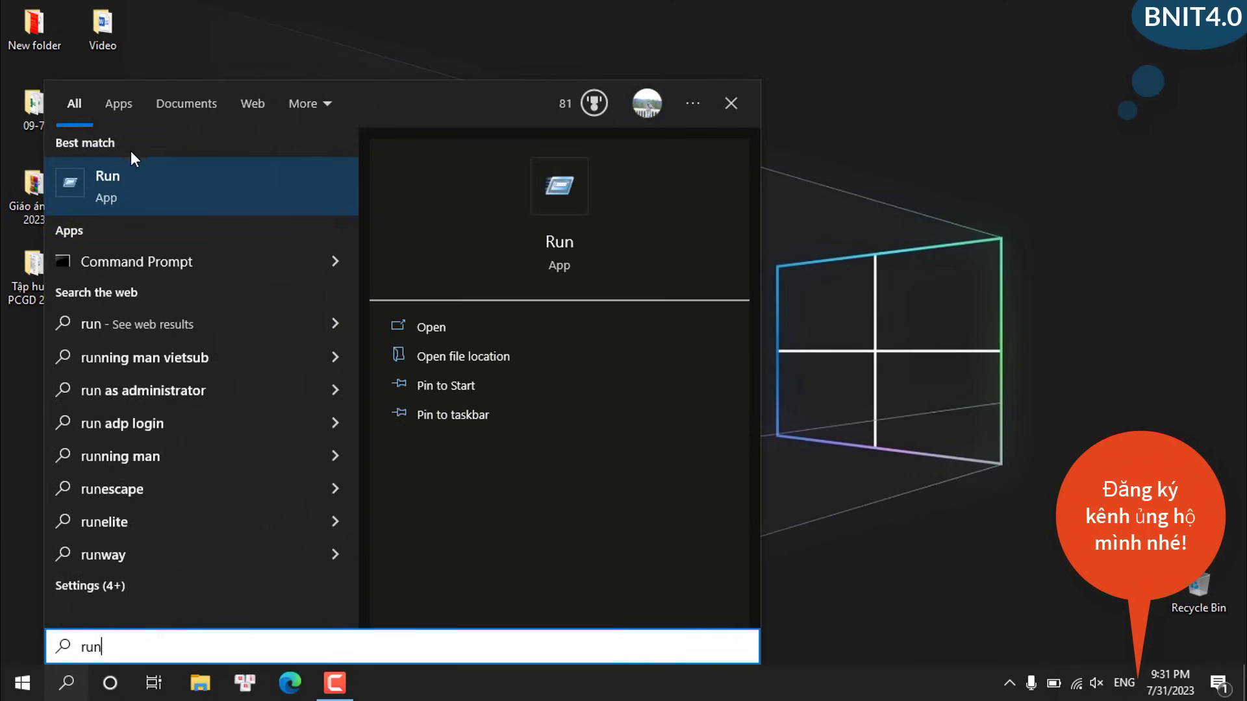
{"action": "left_click", "coordinate": [131, 181]}
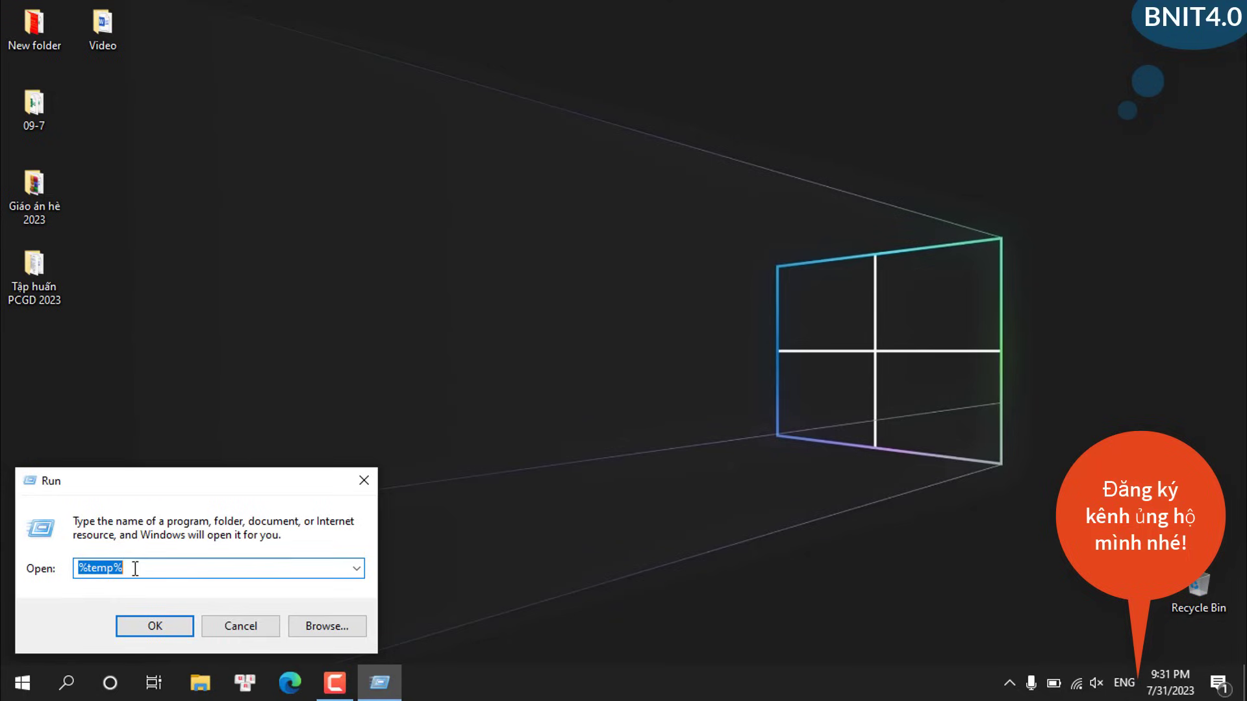
{"action": "left_click", "coordinate": [179, 626]}
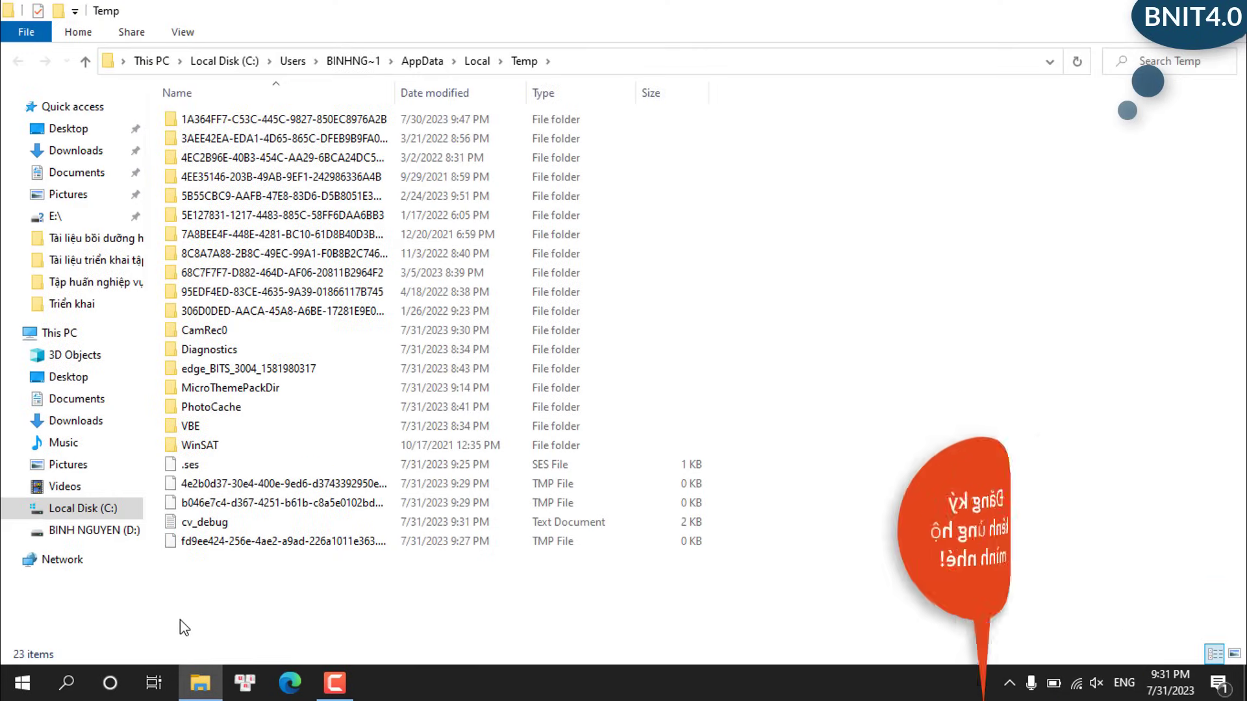
Delete all files and folders in the Temp folder, skipping protected items and files that are in use.
{"action": "left_click", "coordinate": [300, 122]}
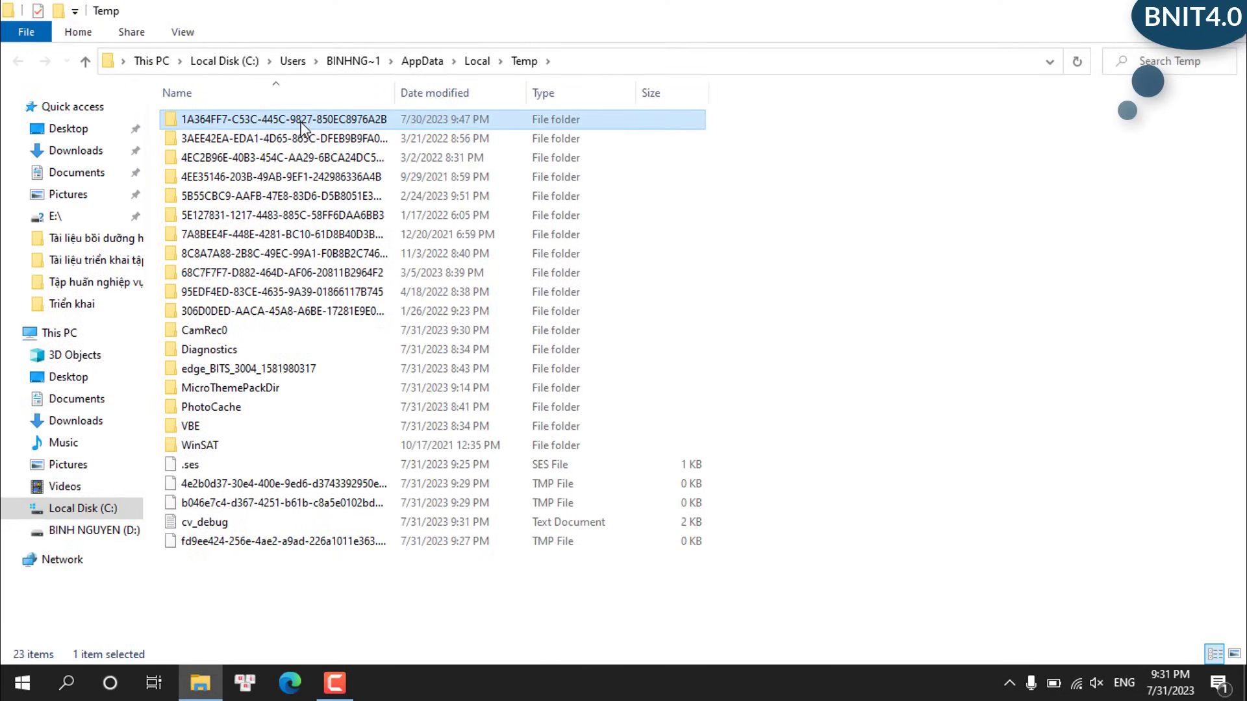
{"action": "key", "text": "ctrl+a"}
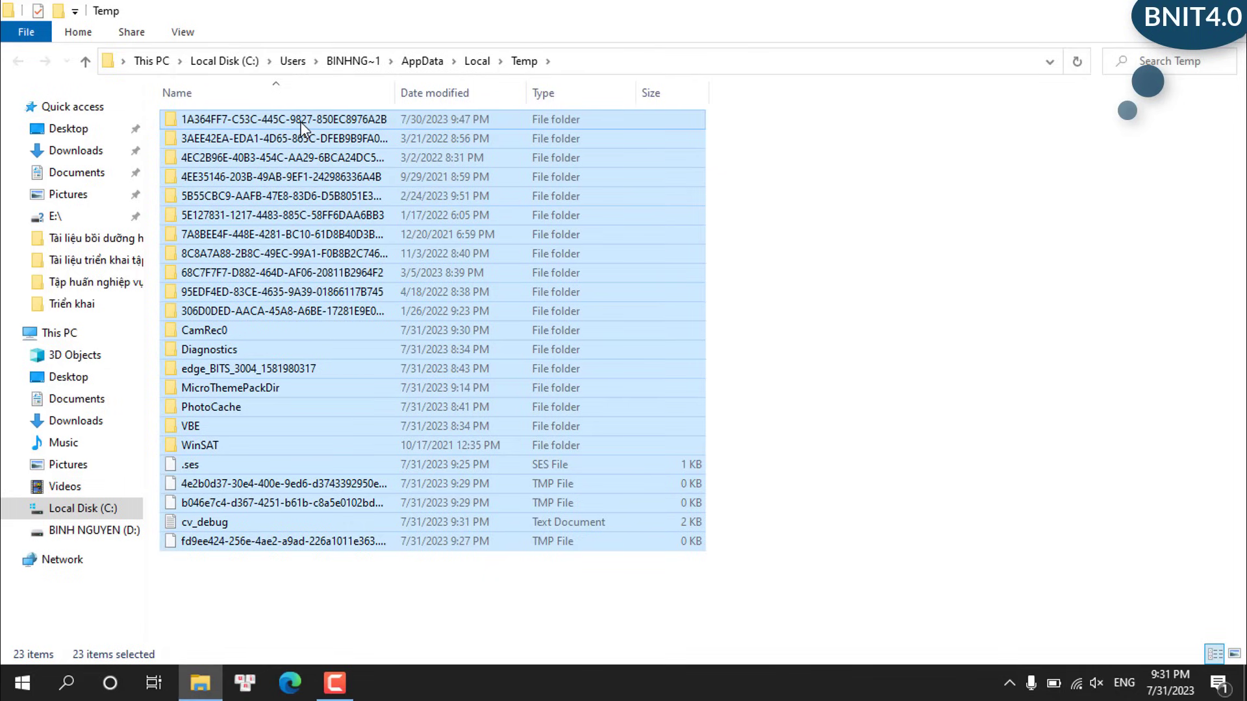
{"action": "key", "text": "Delete"}
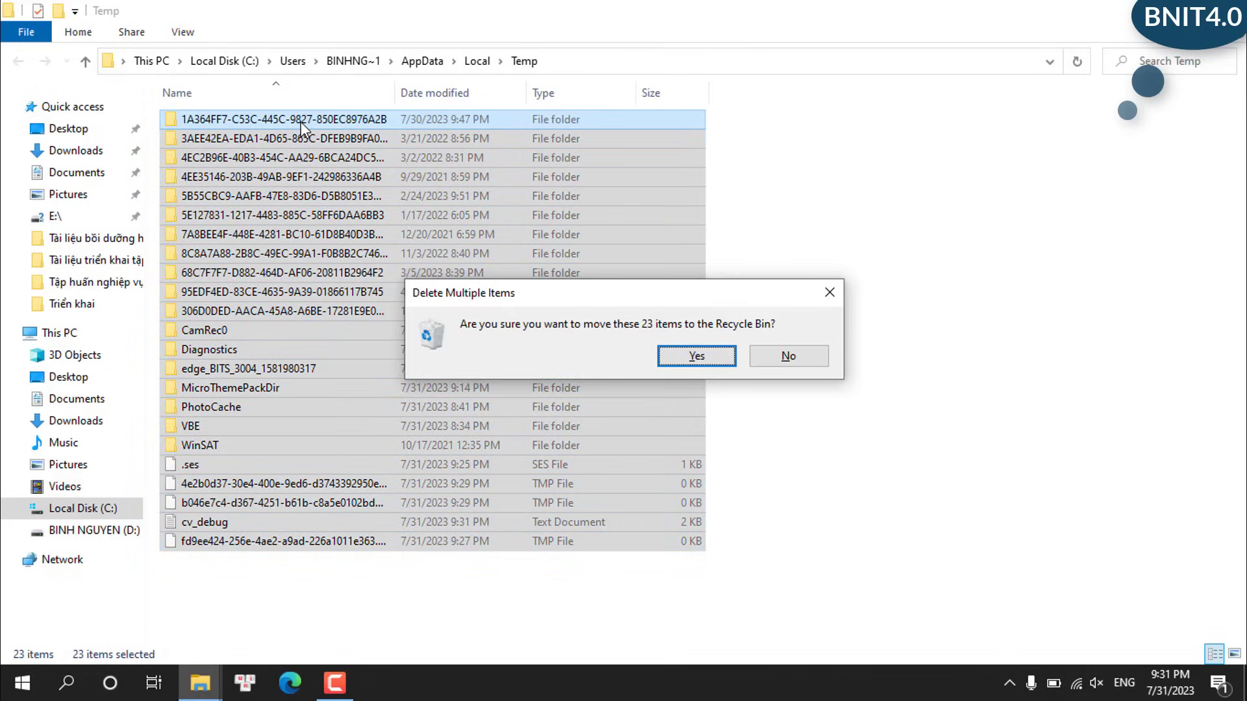
{"action": "key", "text": "Return"}
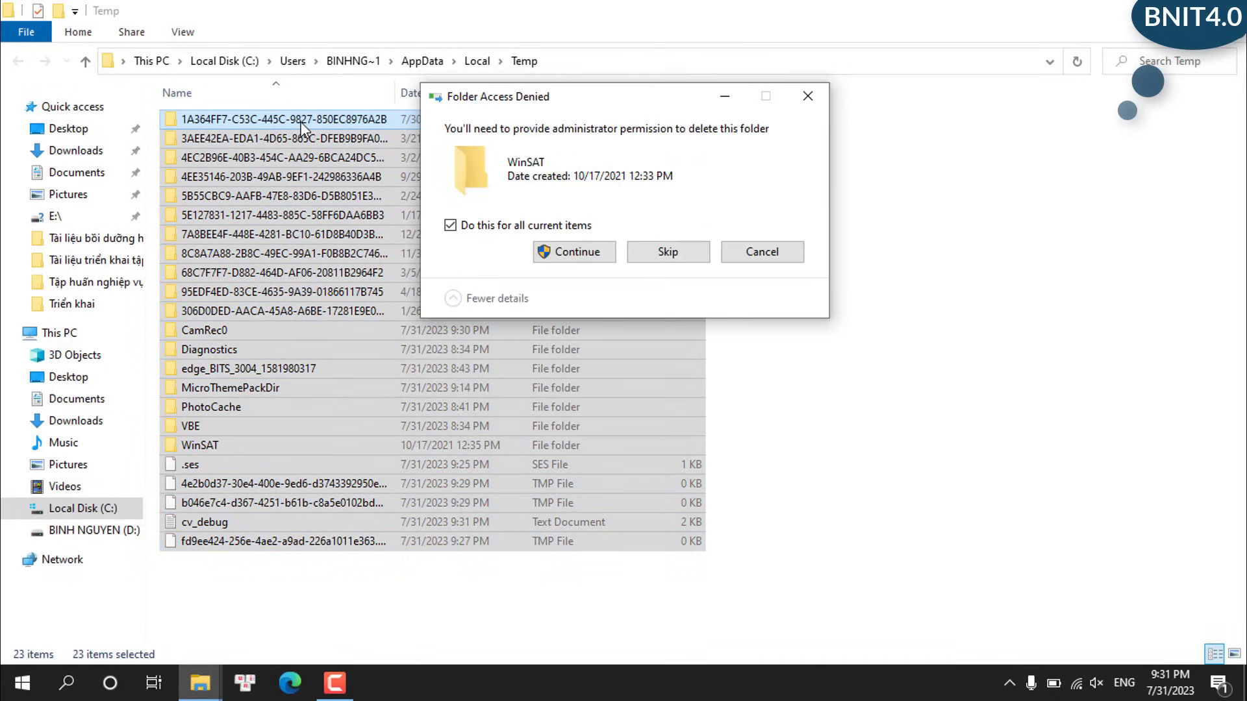
{"action": "left_click", "coordinate": [685, 265]}
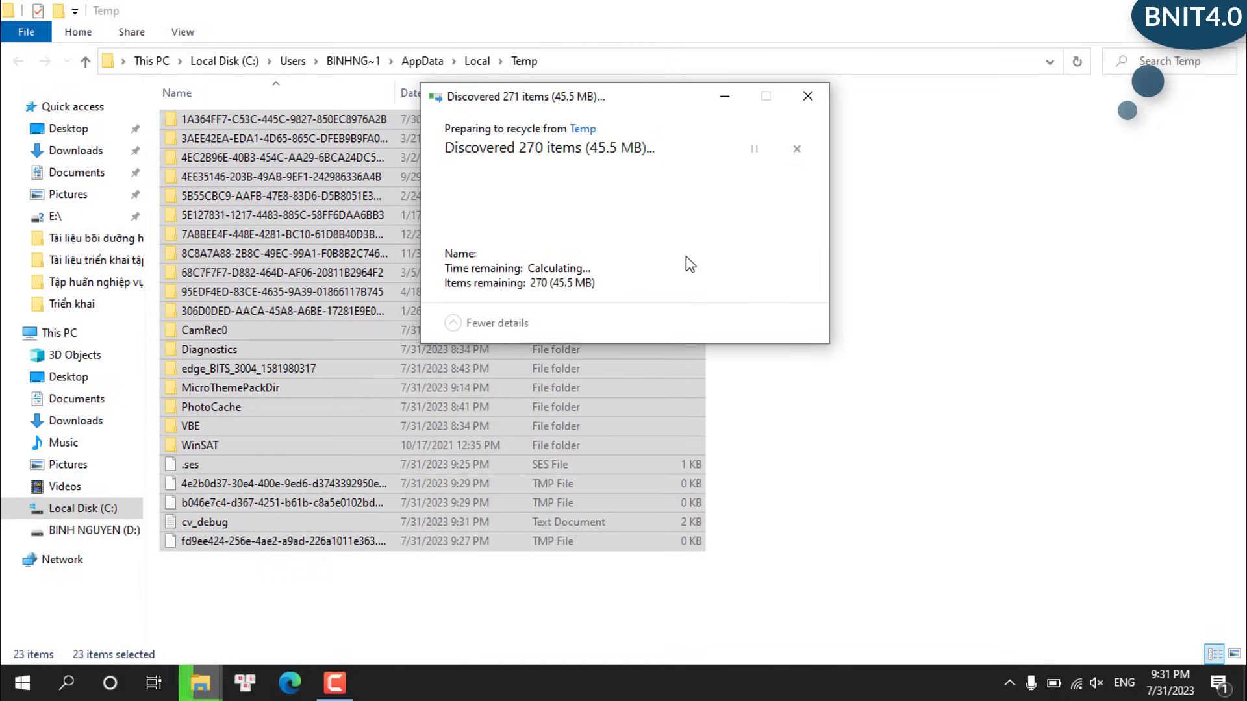
{"action": "left_click", "coordinate": [682, 300]}
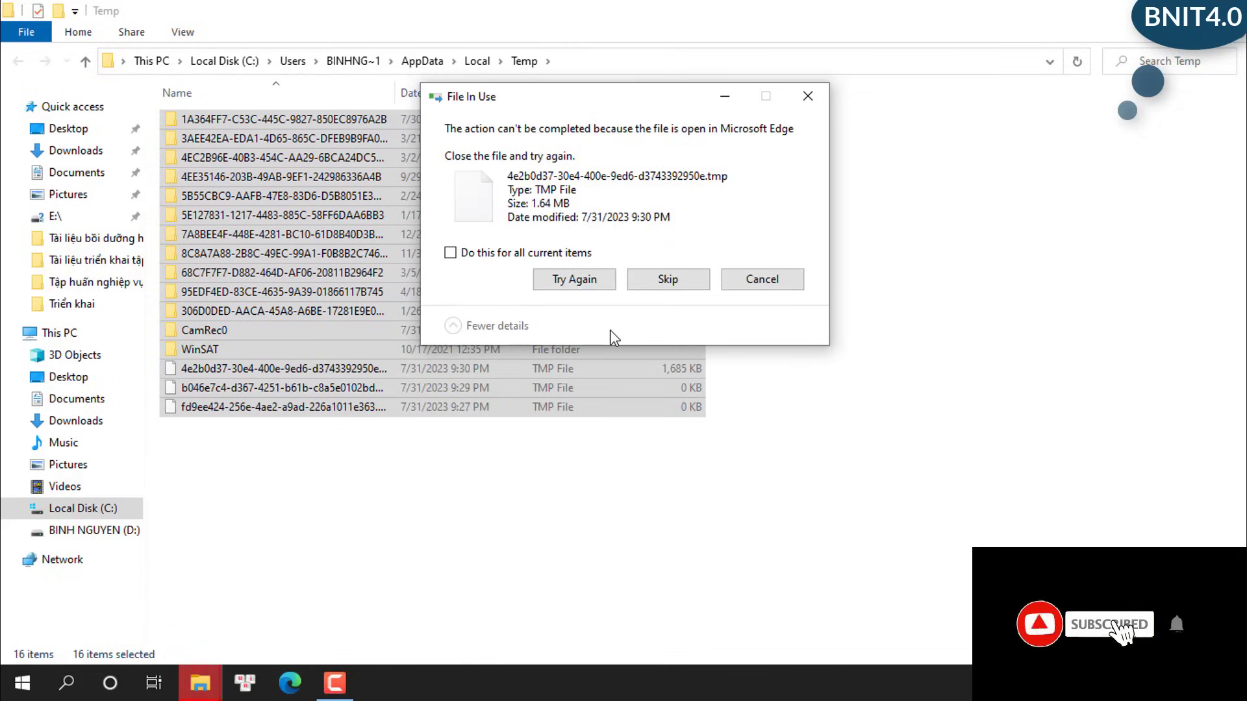
{"action": "left_click", "coordinate": [687, 274]}
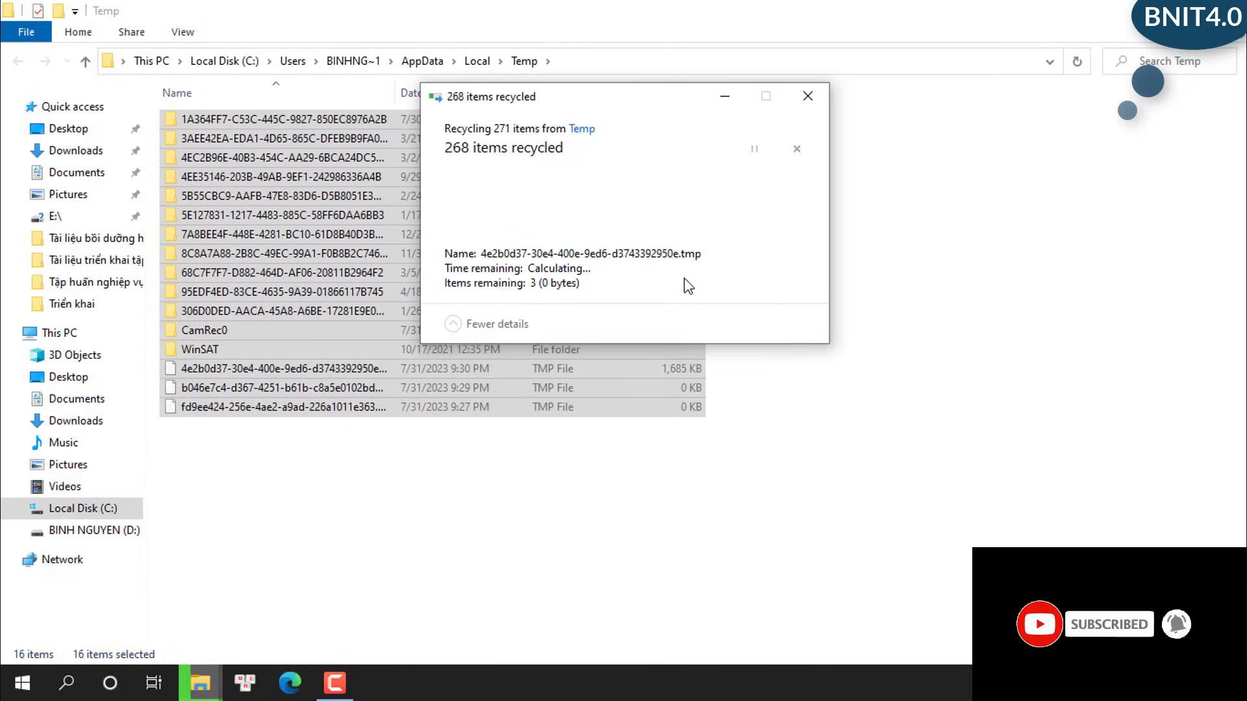
{"action": "left_click", "coordinate": [688, 278]}
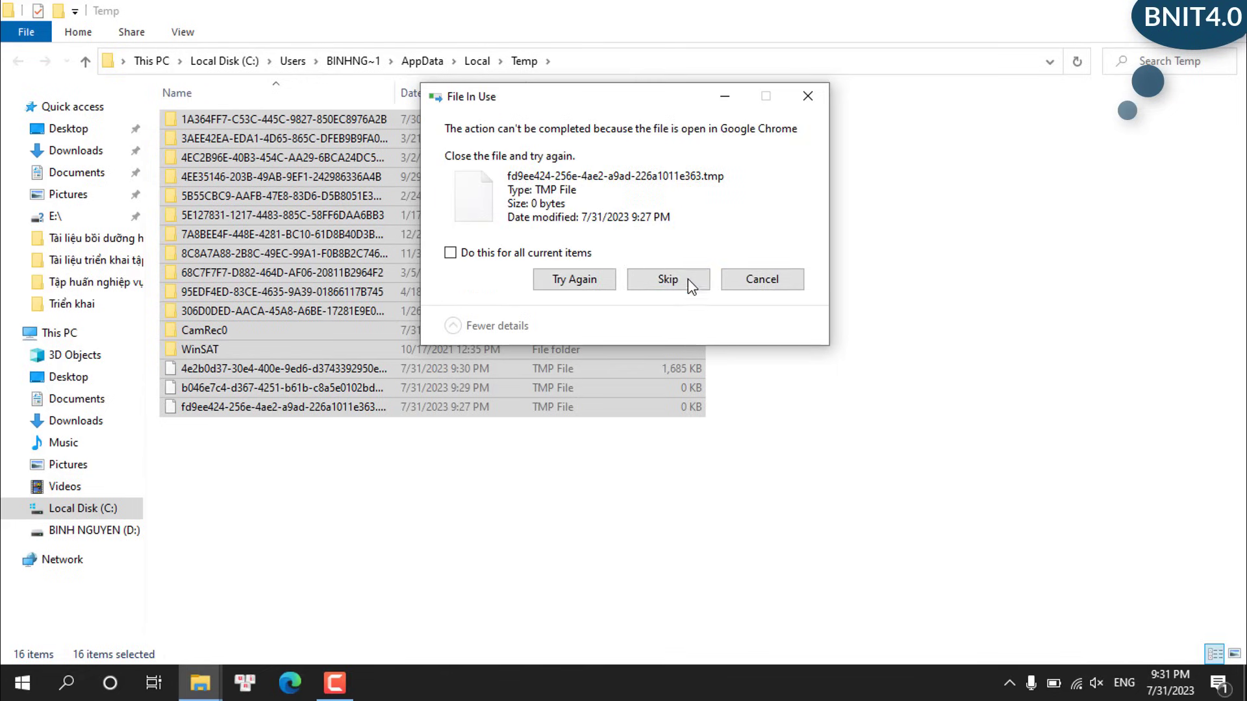
{"action": "left_click", "coordinate": [688, 280]}
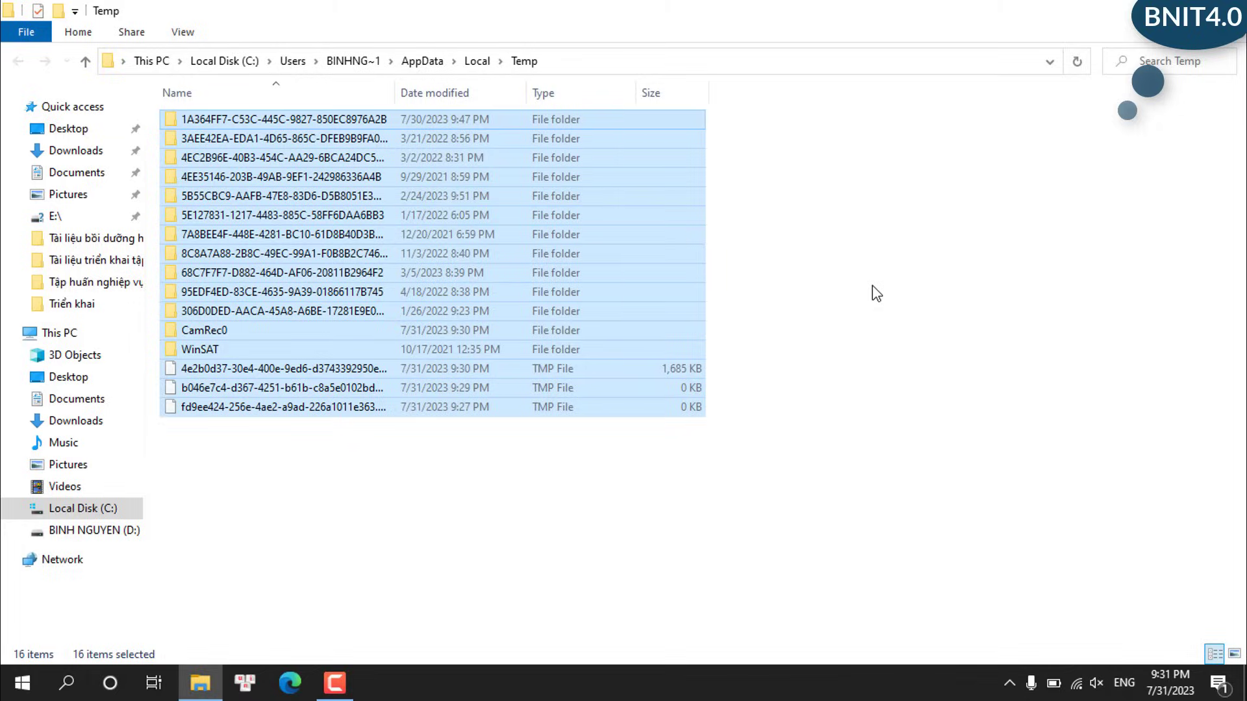
Open the properties of Local Disk (C:) from This PC and launch Disk Cleanup for that drive.
{"action": "left_click", "coordinate": [65, 335]}
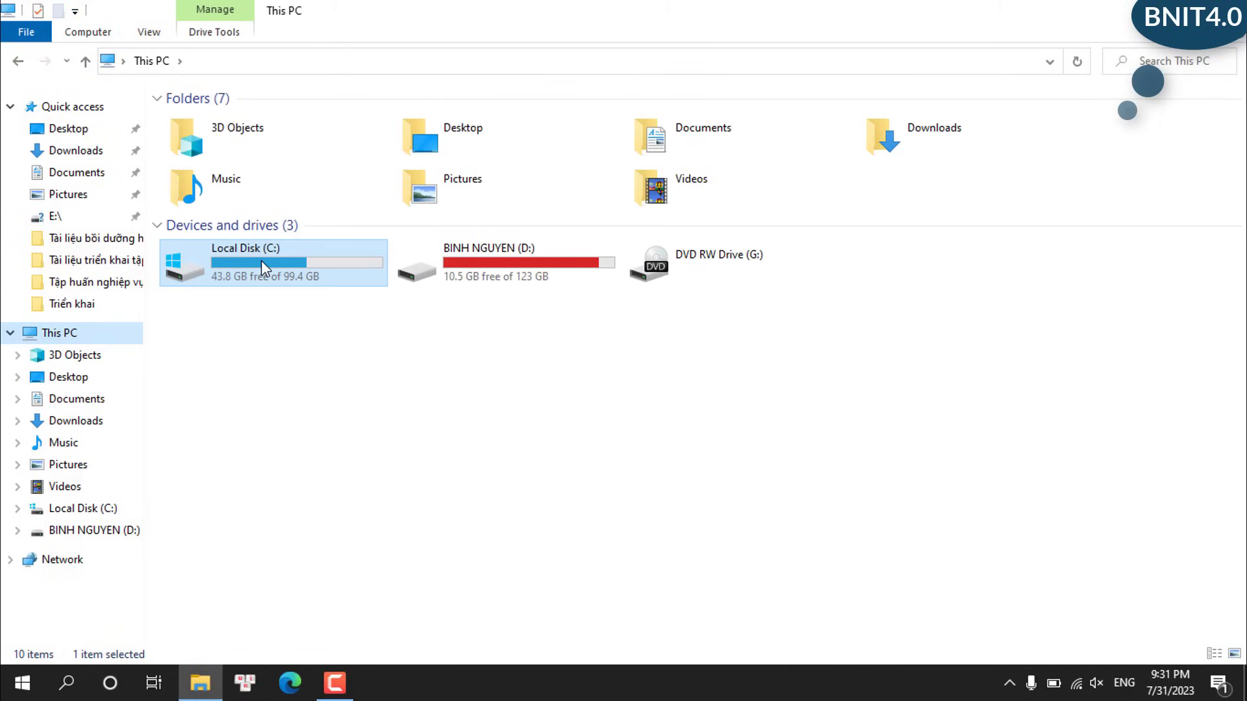
{"action": "right_click", "coordinate": [261, 260]}
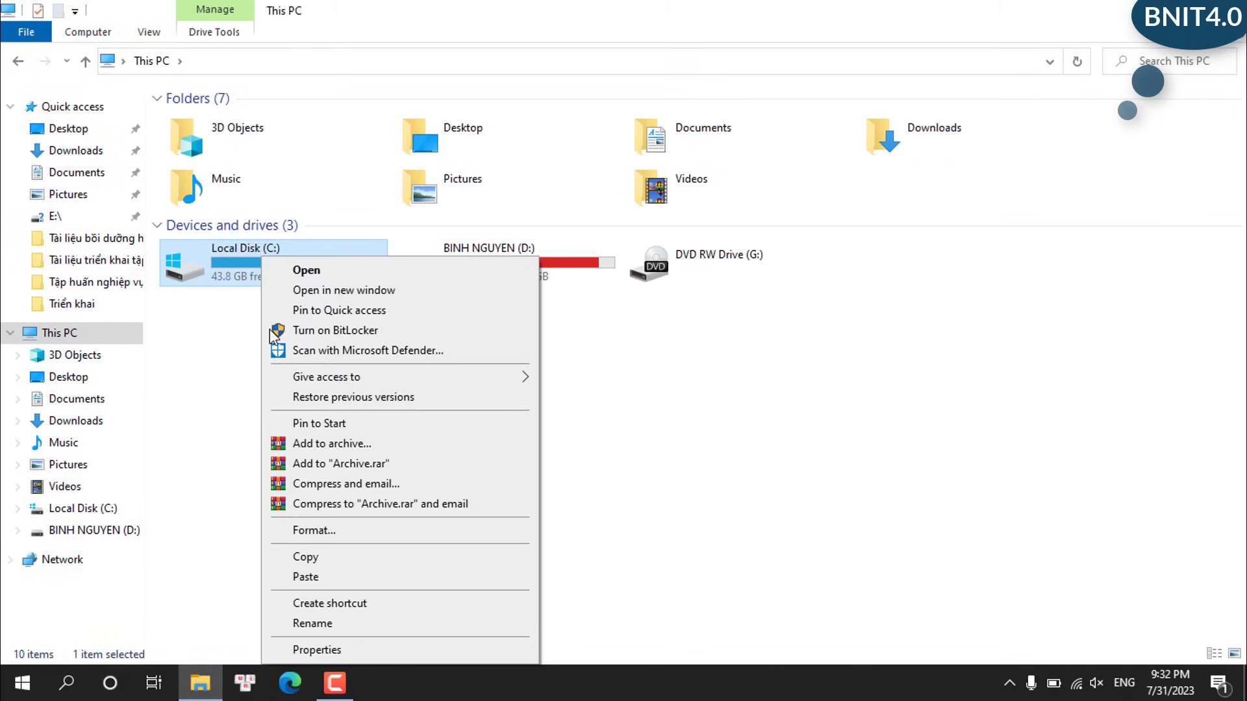
{"action": "left_click", "coordinate": [317, 650]}
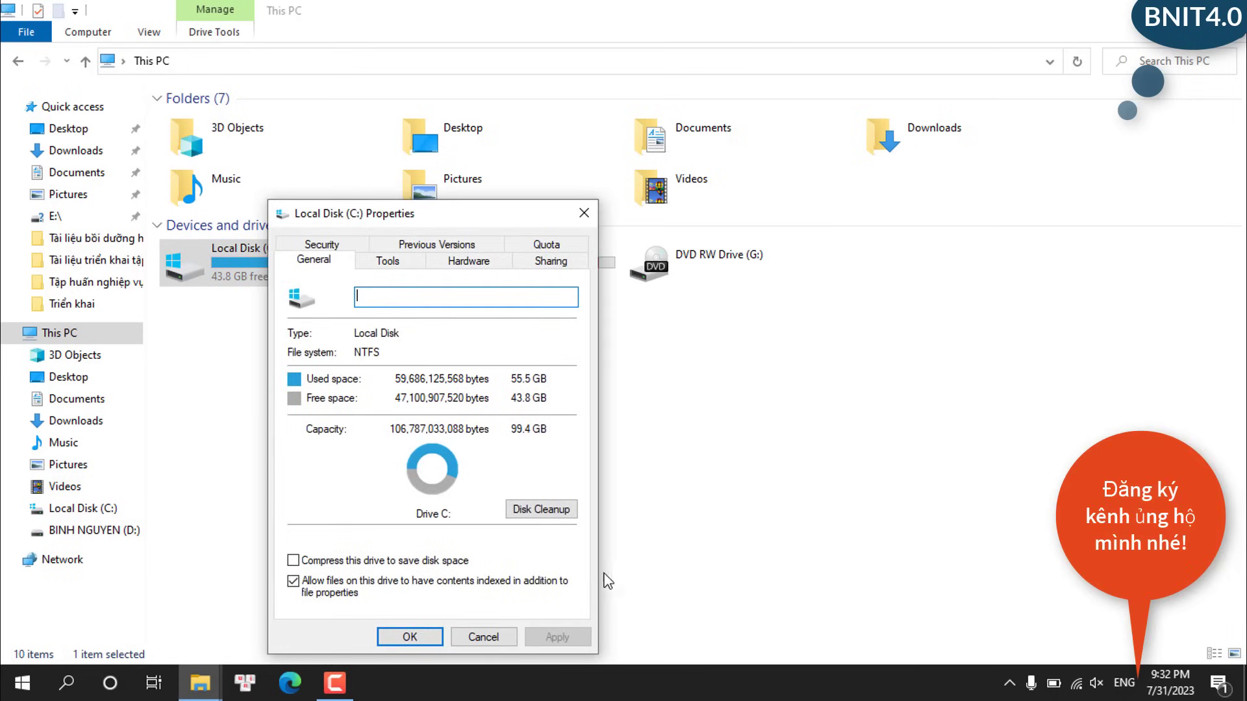
{"action": "left_click", "coordinate": [544, 511]}
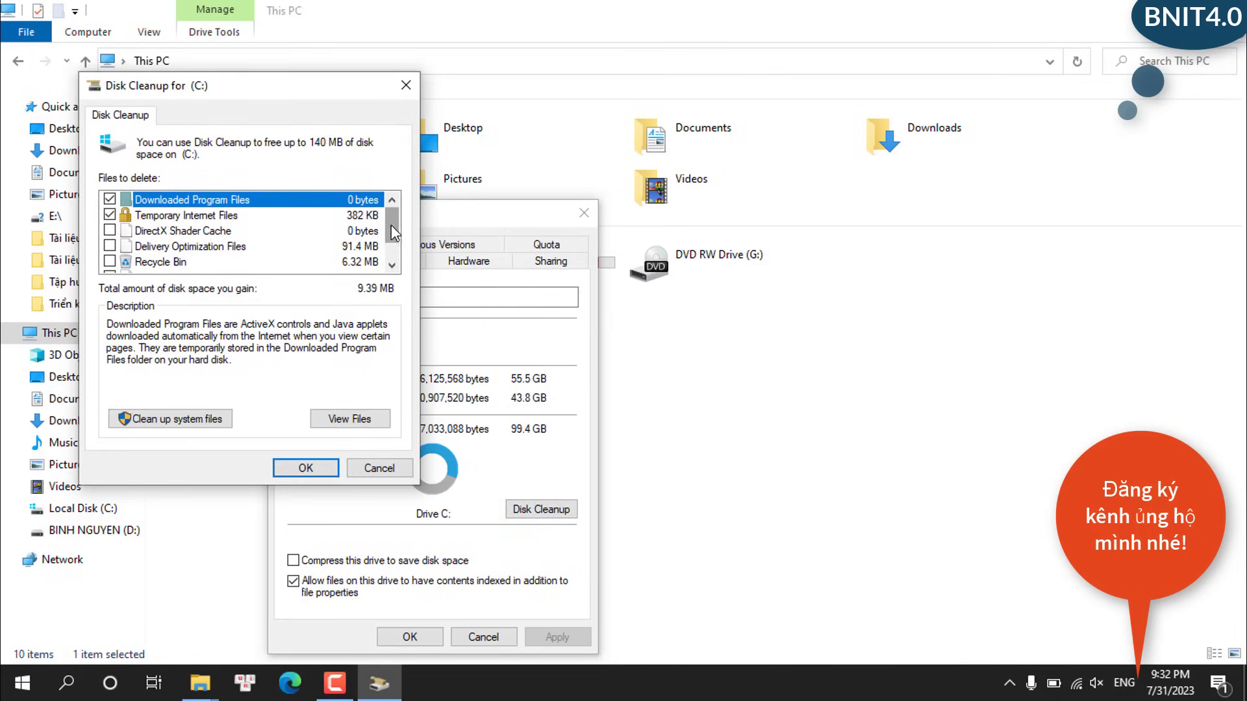
{"action": "left_click_drag", "start_coordinate": [266, 95], "coordinate": [604, 142]}
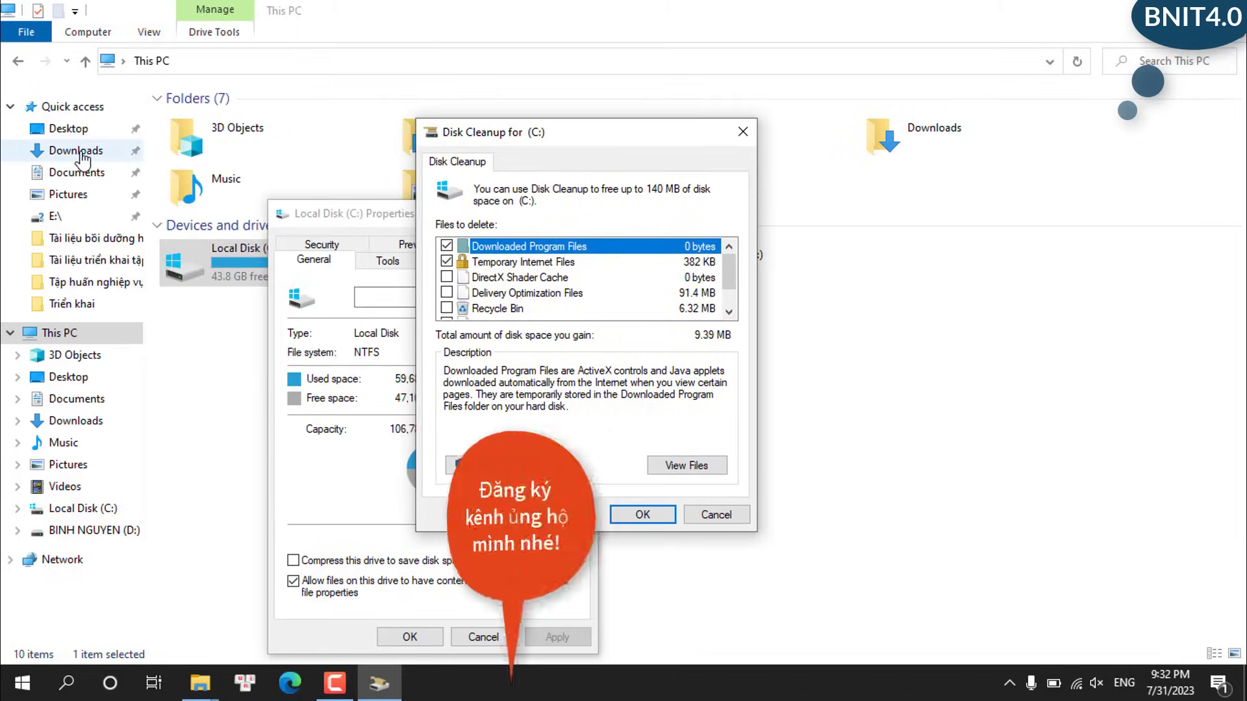
Look through the files stored in the Downloads folder.
{"action": "left_click", "coordinate": [76, 151]}
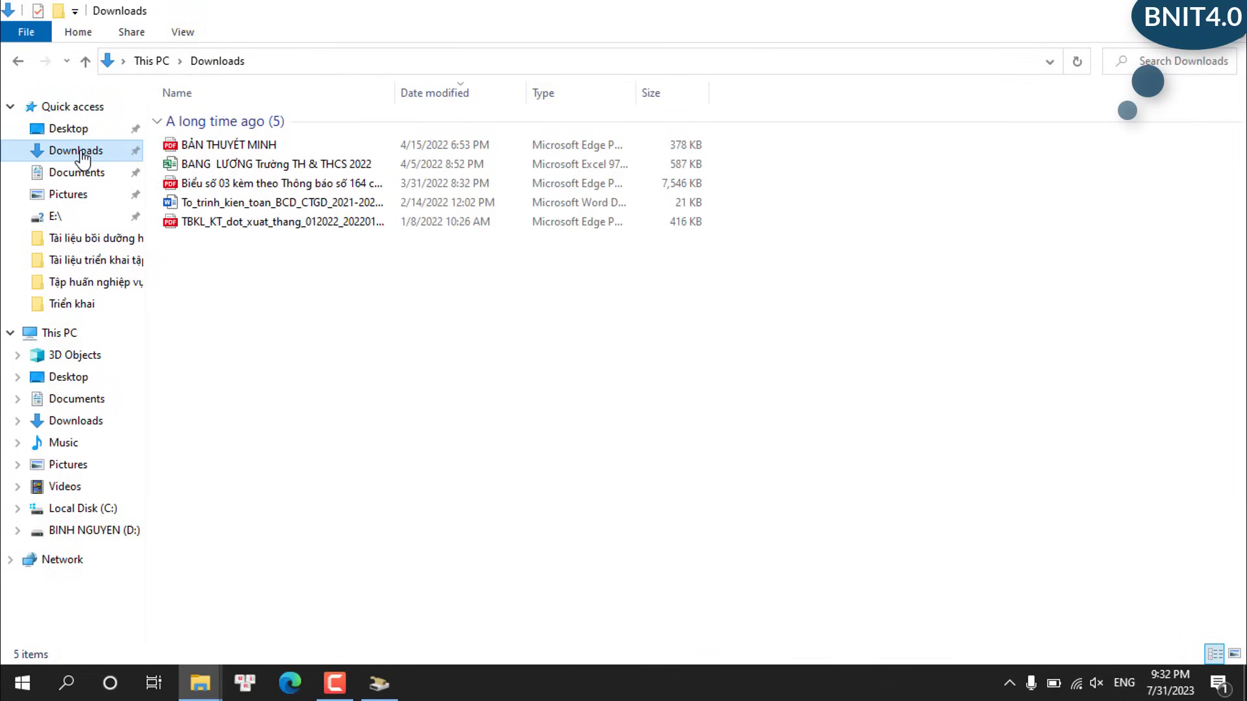
{"action": "left_click", "coordinate": [266, 151]}
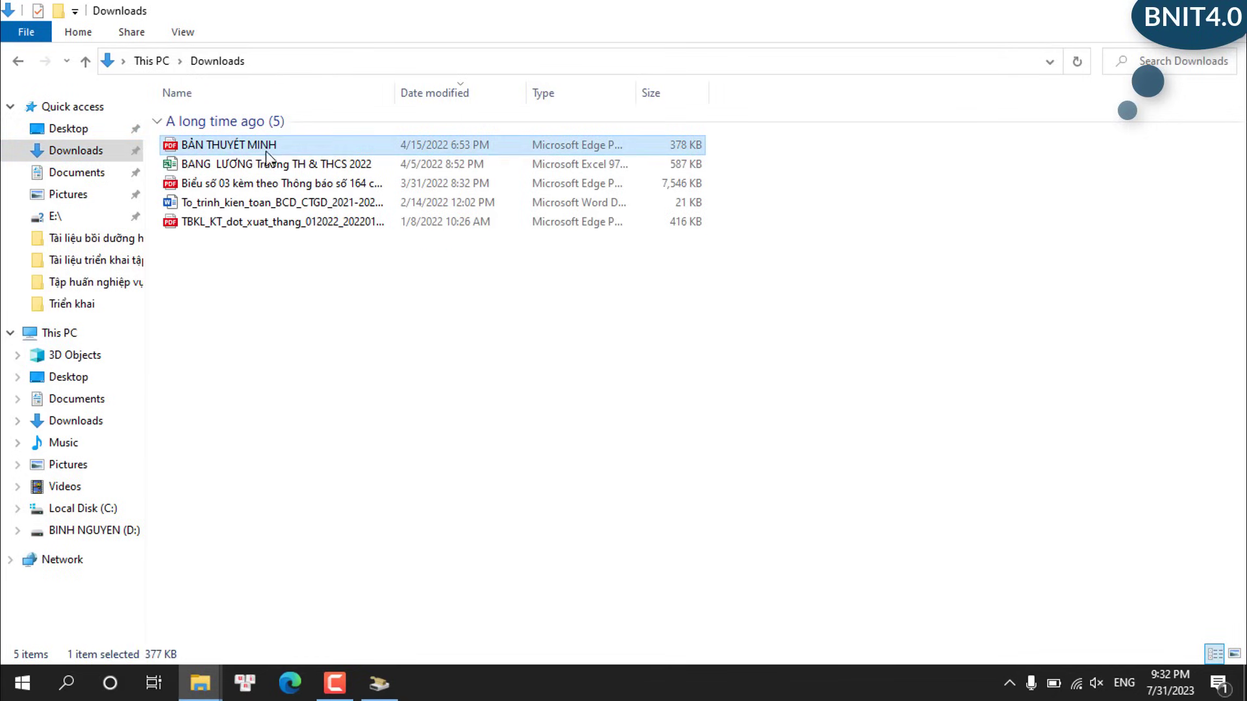
{"action": "left_click", "coordinate": [273, 187]}
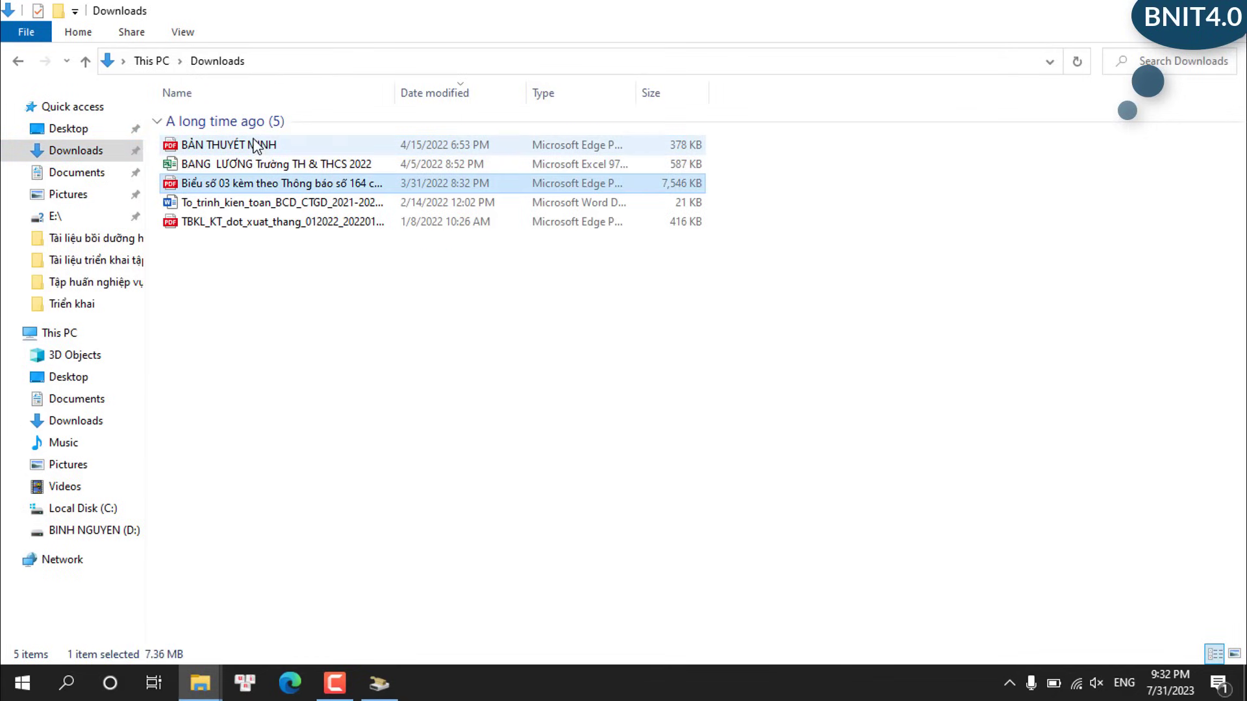
{"action": "left_click", "coordinate": [255, 146]}
{"action": "left_click", "coordinate": [260, 165]}
{"action": "left_click", "coordinate": [235, 147]}
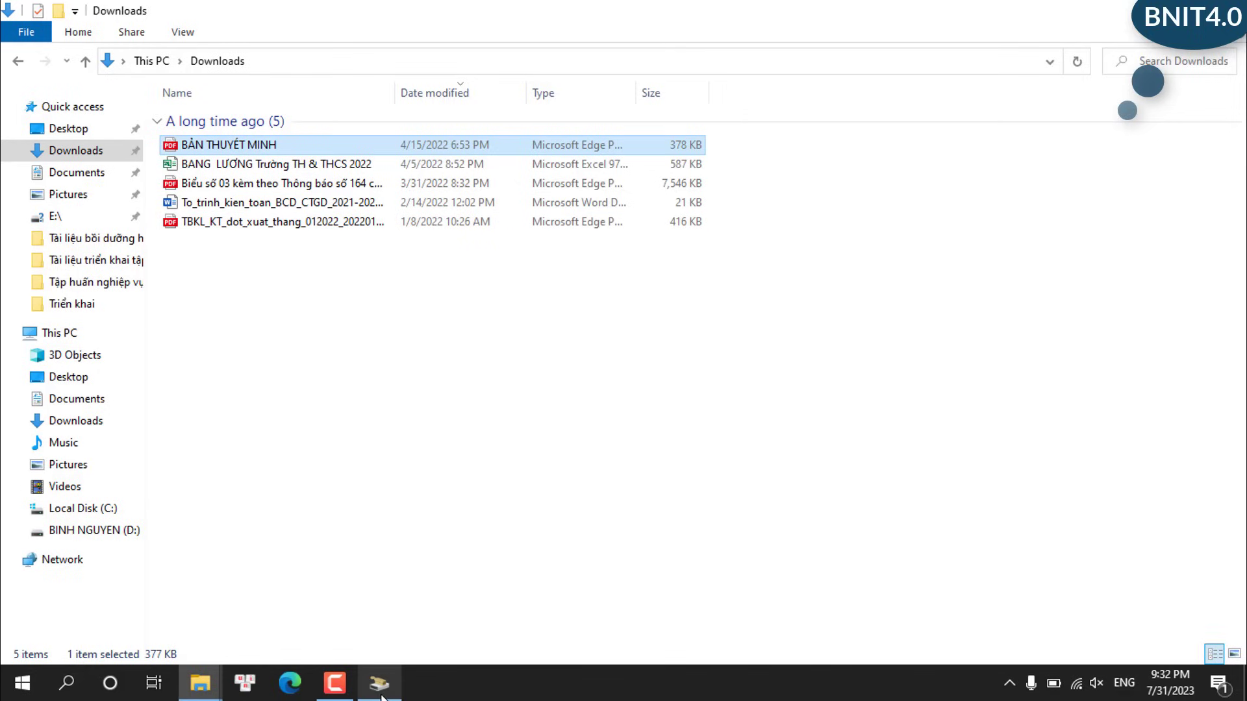
Add DirectX Shader Cache, Delivery Optimization Files, Recycle Bin and Temporary files to the cleanup of drive C:, run it, and close the drive properties.
{"action": "left_click", "coordinate": [380, 683]}
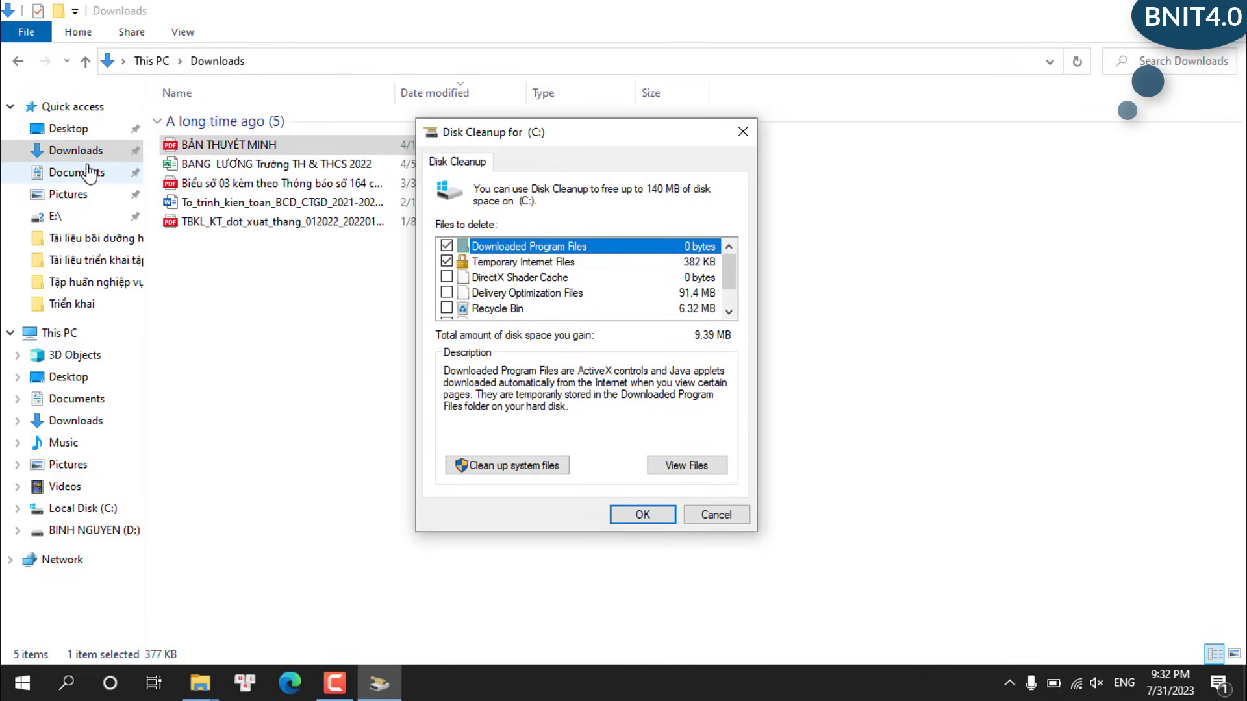
{"action": "left_click", "coordinate": [446, 278]}
{"action": "left_click", "coordinate": [446, 293]}
{"action": "left_click", "coordinate": [447, 308]}
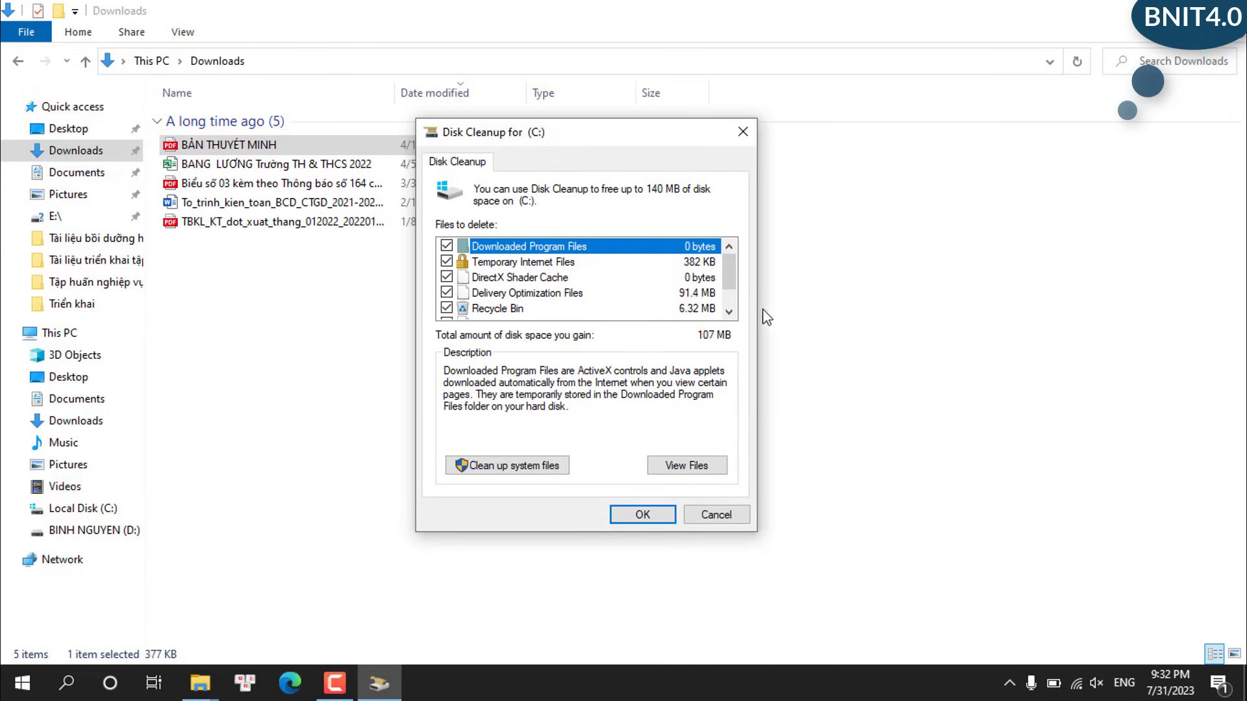
{"action": "scroll", "coordinate": [734, 307], "scroll_direction": "down", "scroll_amount": 1}
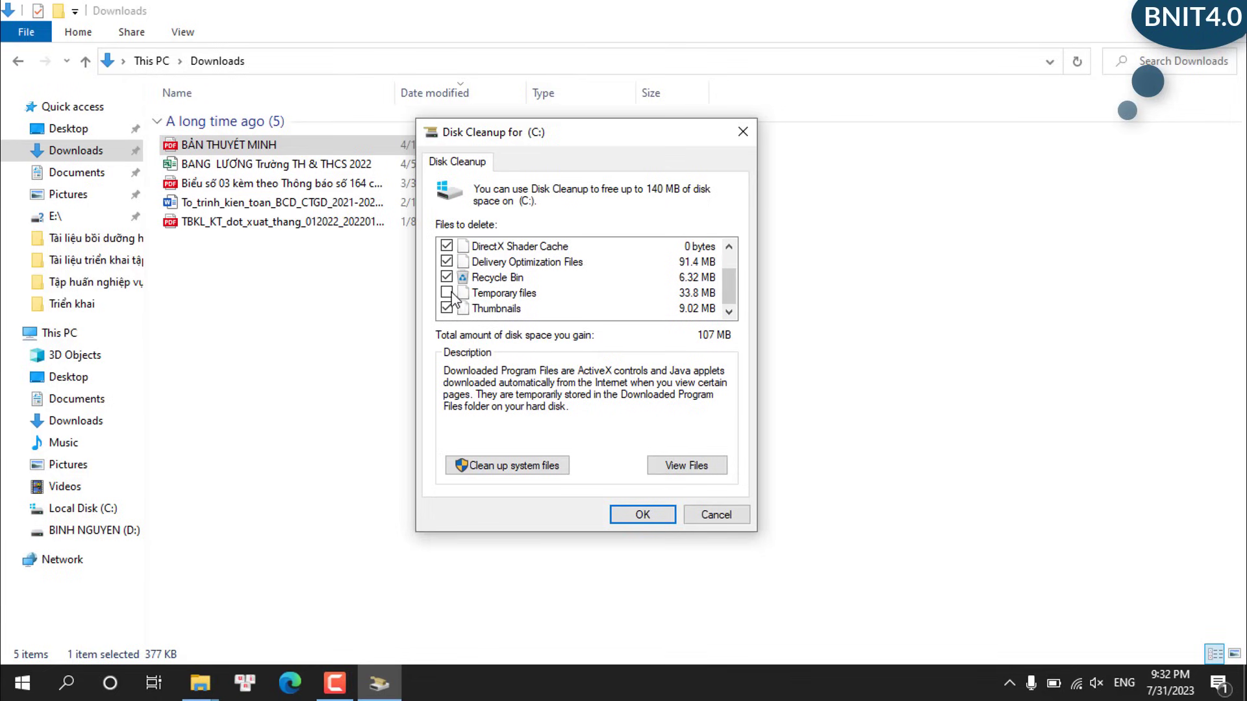
{"action": "left_click", "coordinate": [446, 293]}
{"action": "left_click", "coordinate": [643, 515]}
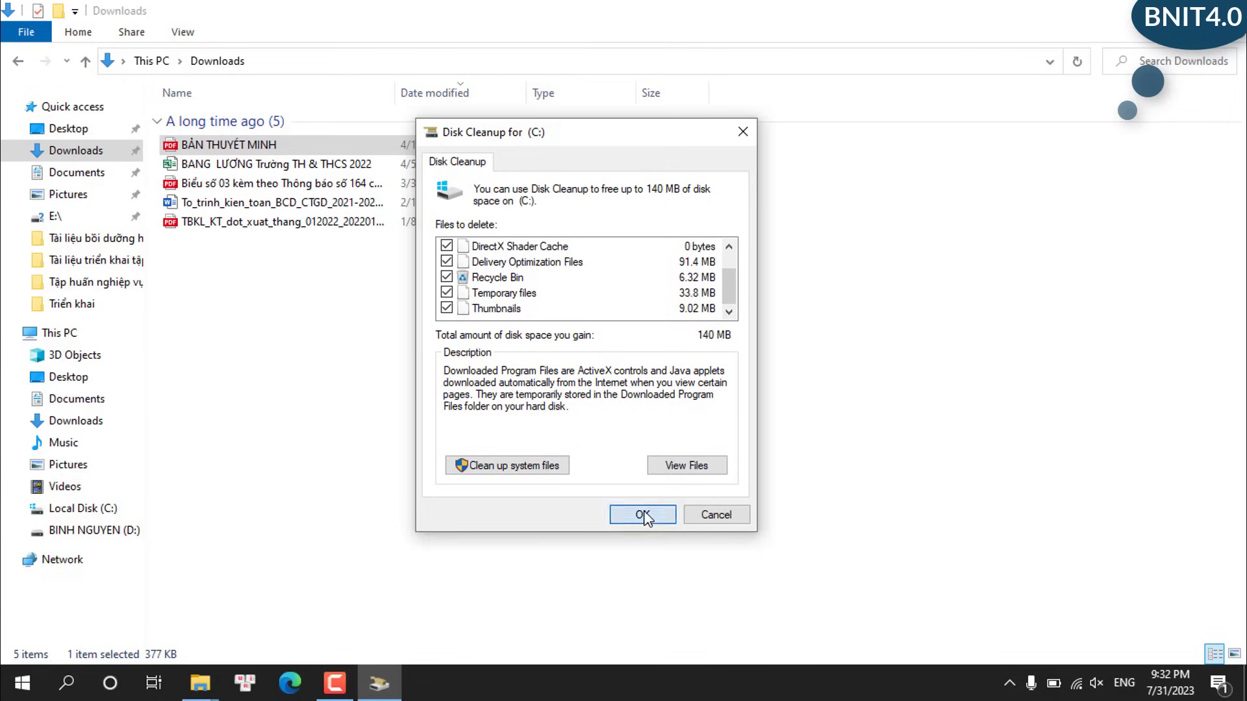
{"action": "left_click", "coordinate": [657, 356]}
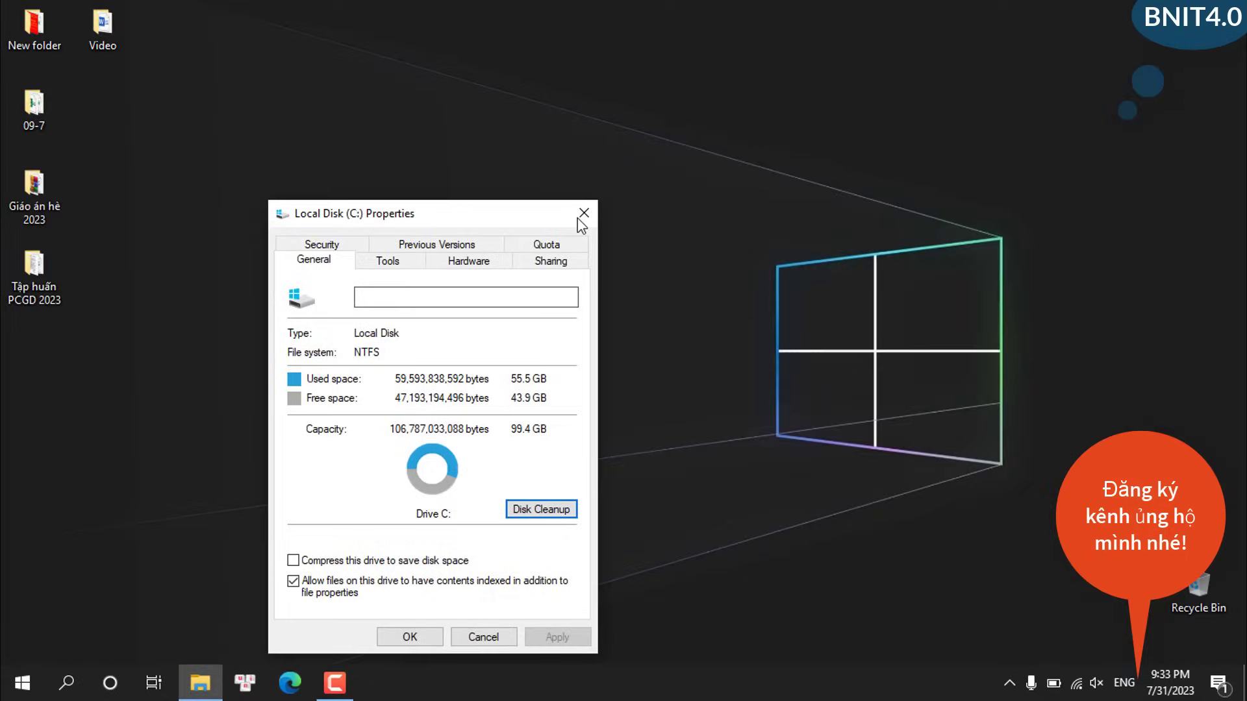
{"action": "left_click", "coordinate": [410, 637]}
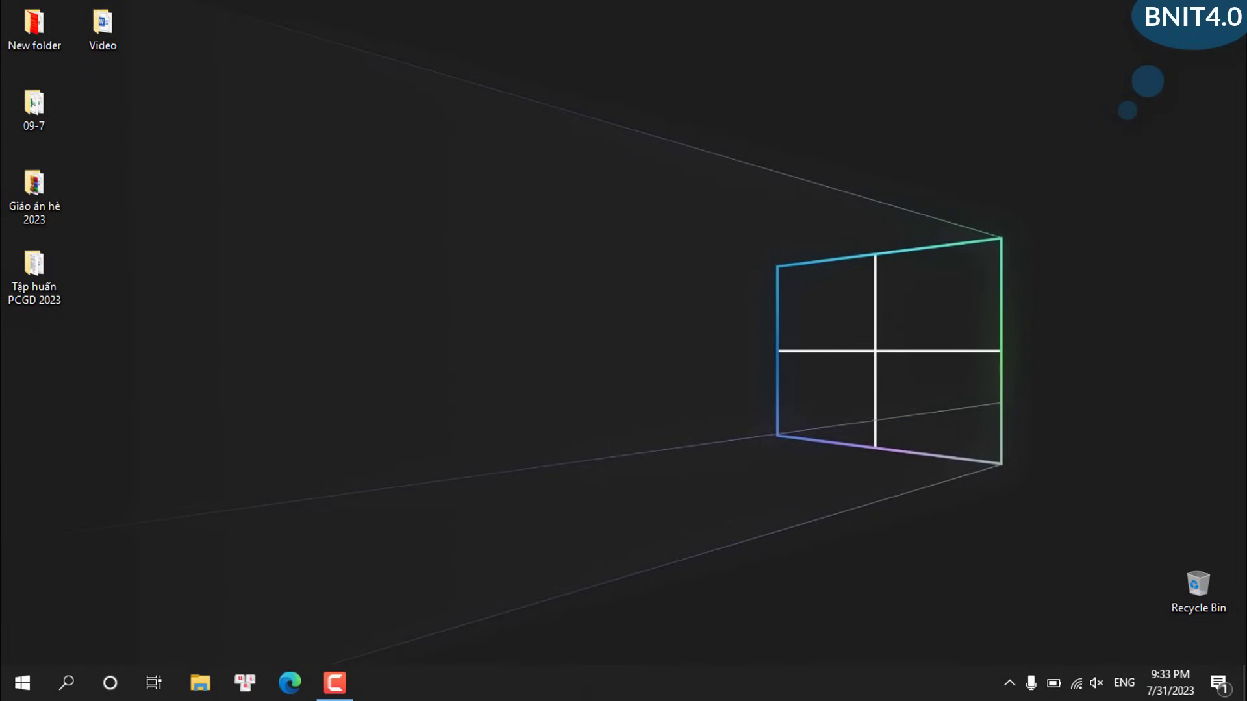
Search Windows for "storage" and open the Storage settings.
{"action": "left_click", "coordinate": [66, 683]}
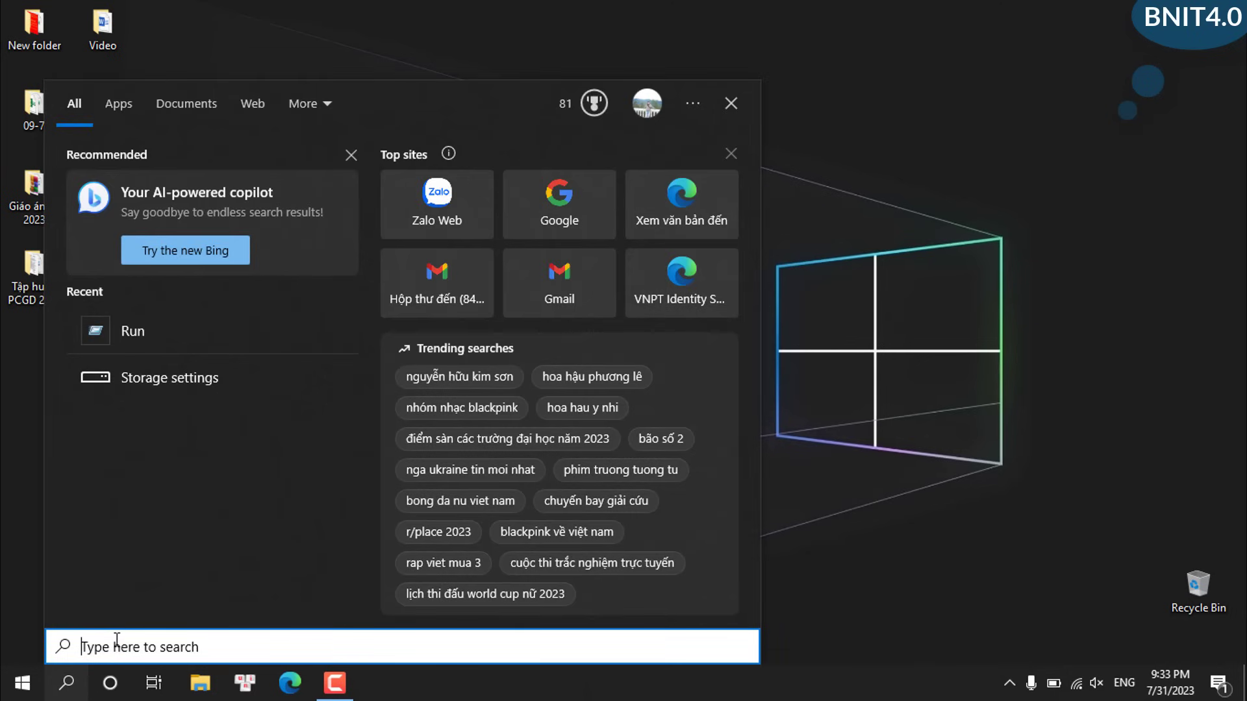
{"action": "type", "text": "st"}
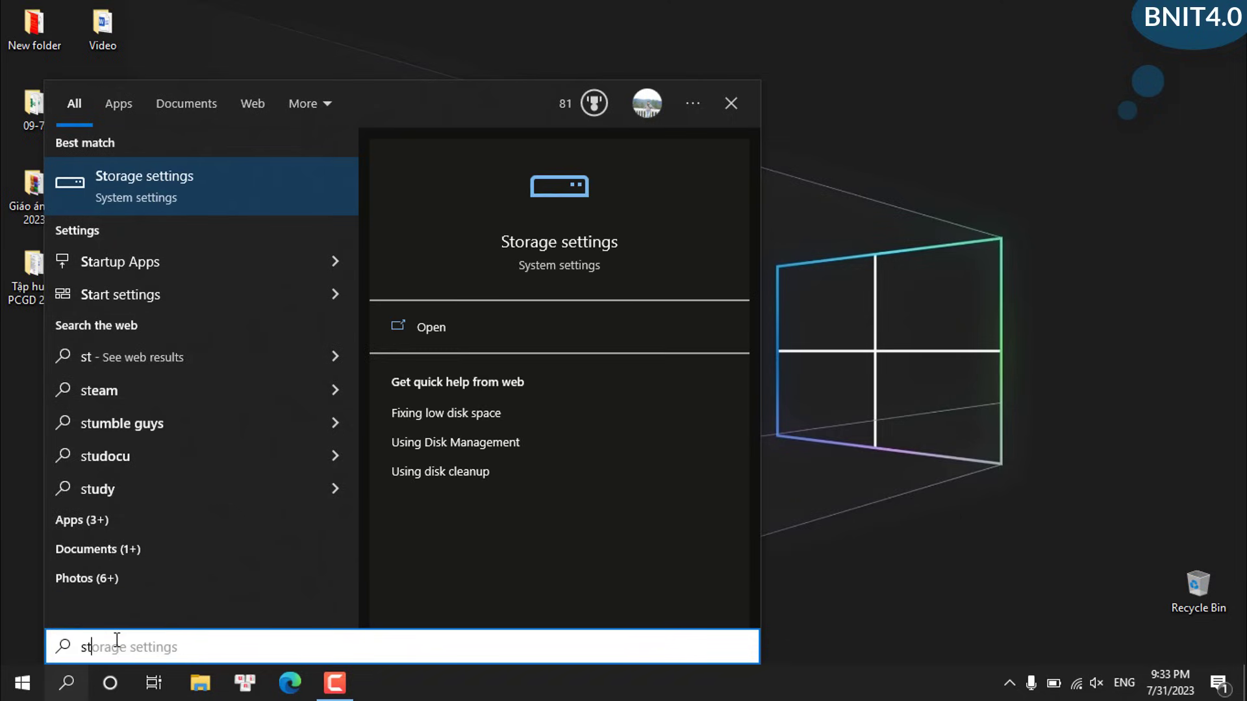
{"action": "type", "text": "orag"}
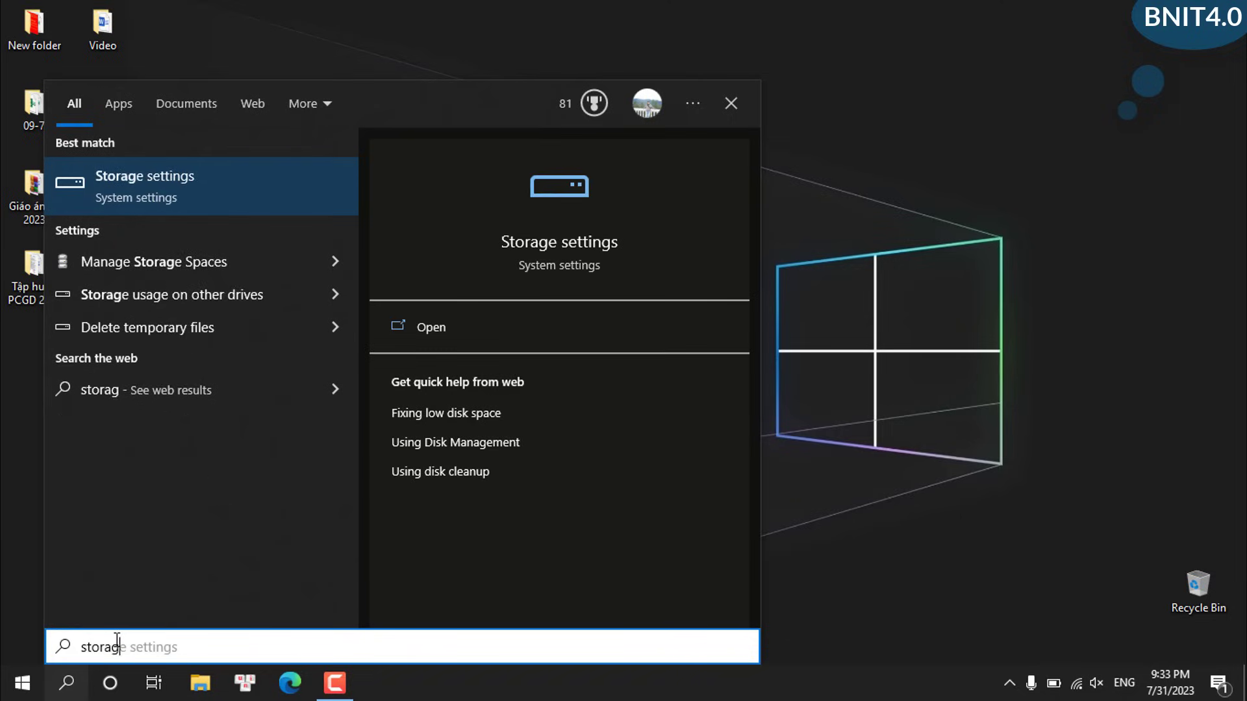
{"action": "type", "text": "re"}
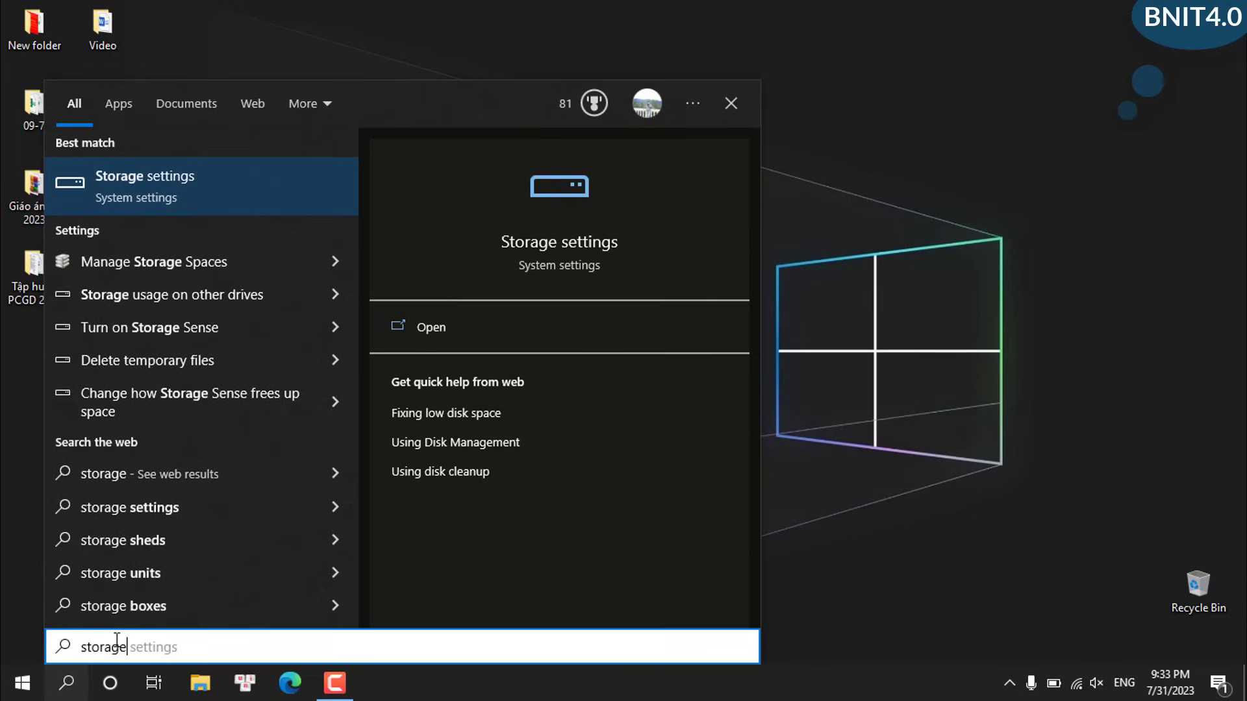
{"action": "left_click", "coordinate": [160, 185]}
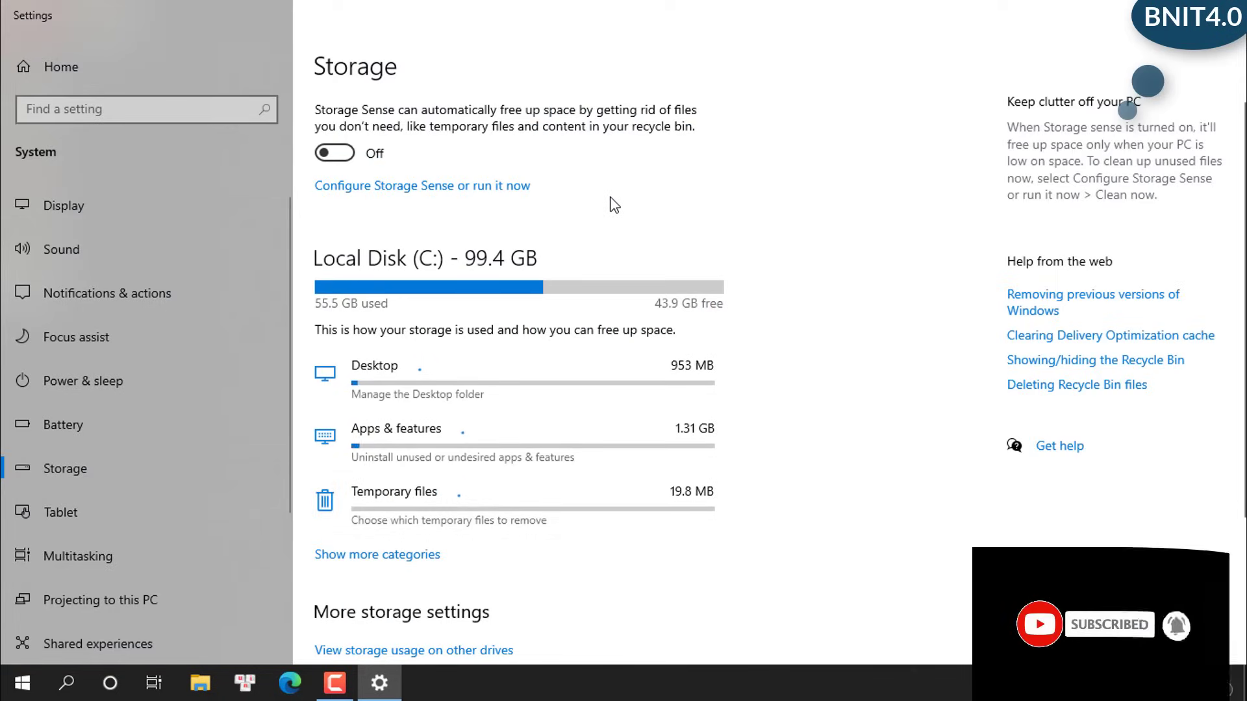
Turn on Storage Sense and keep its recycle bin deletion period at 30 days, then return to the Storage page.
{"action": "left_click", "coordinate": [345, 155]}
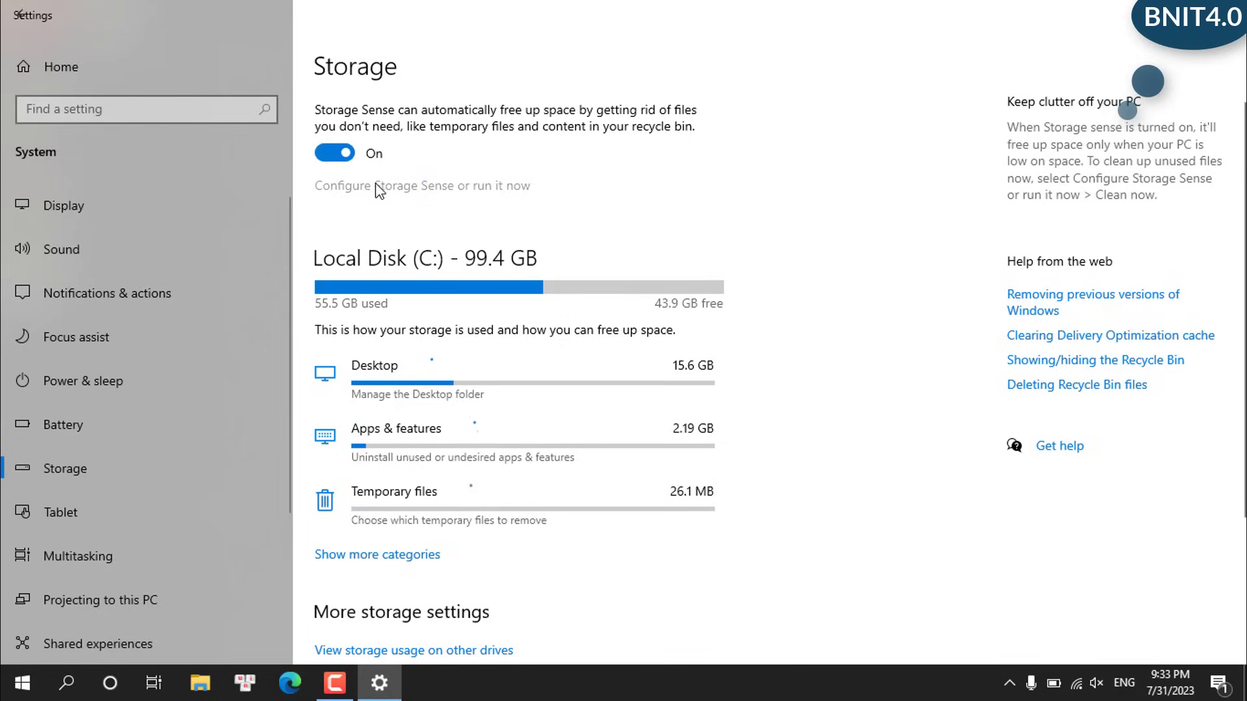
{"action": "left_click", "coordinate": [377, 187]}
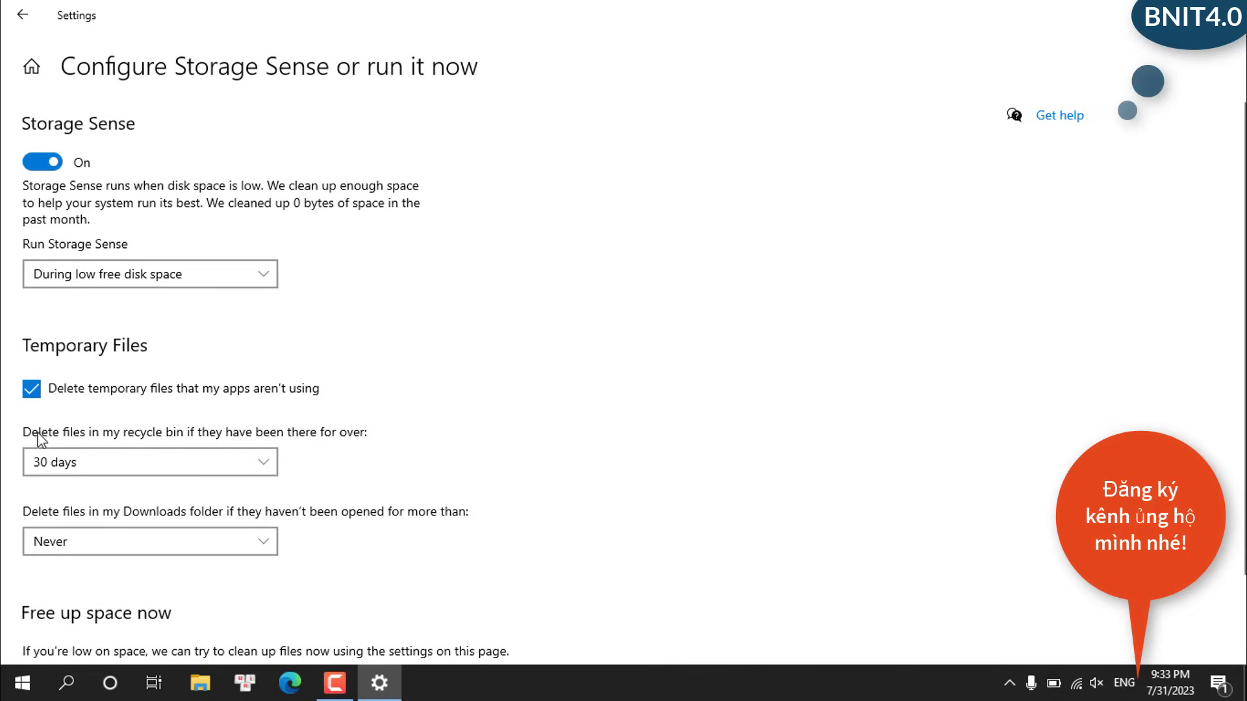
{"action": "left_click", "coordinate": [265, 464]}
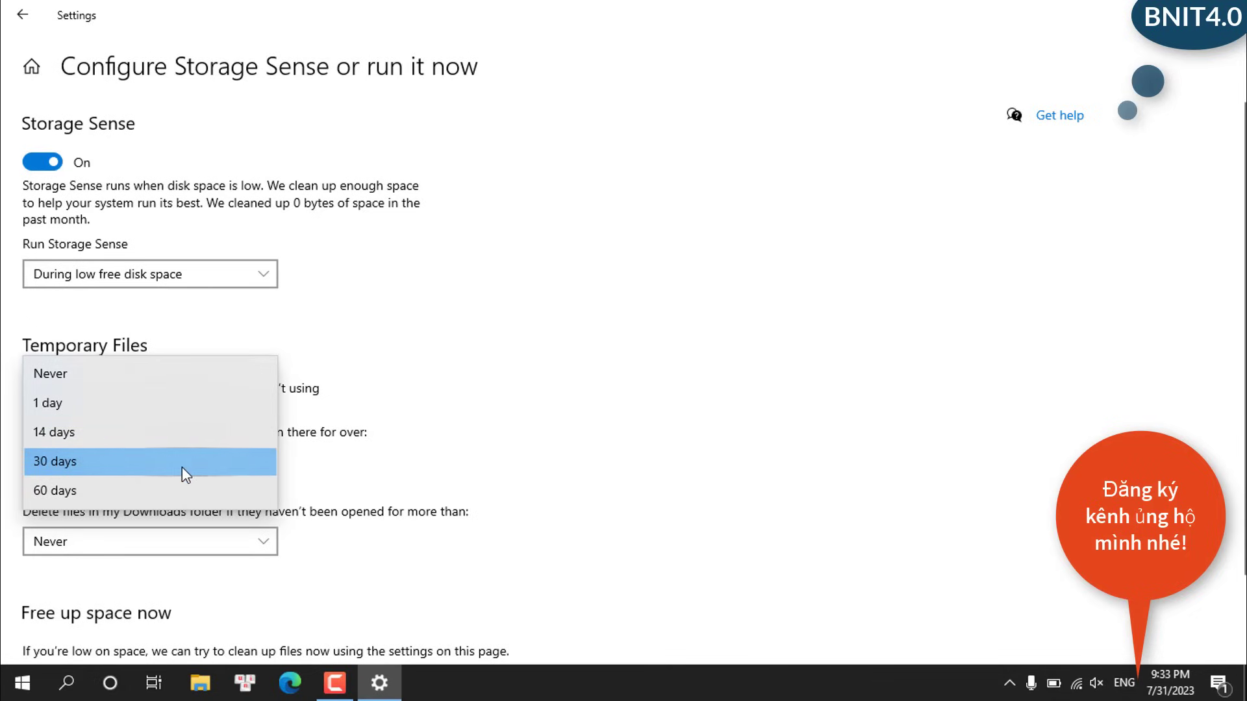
{"action": "left_click", "coordinate": [123, 461]}
{"action": "scroll", "coordinate": [465, 469], "scroll_direction": "down", "scroll_amount": 1}
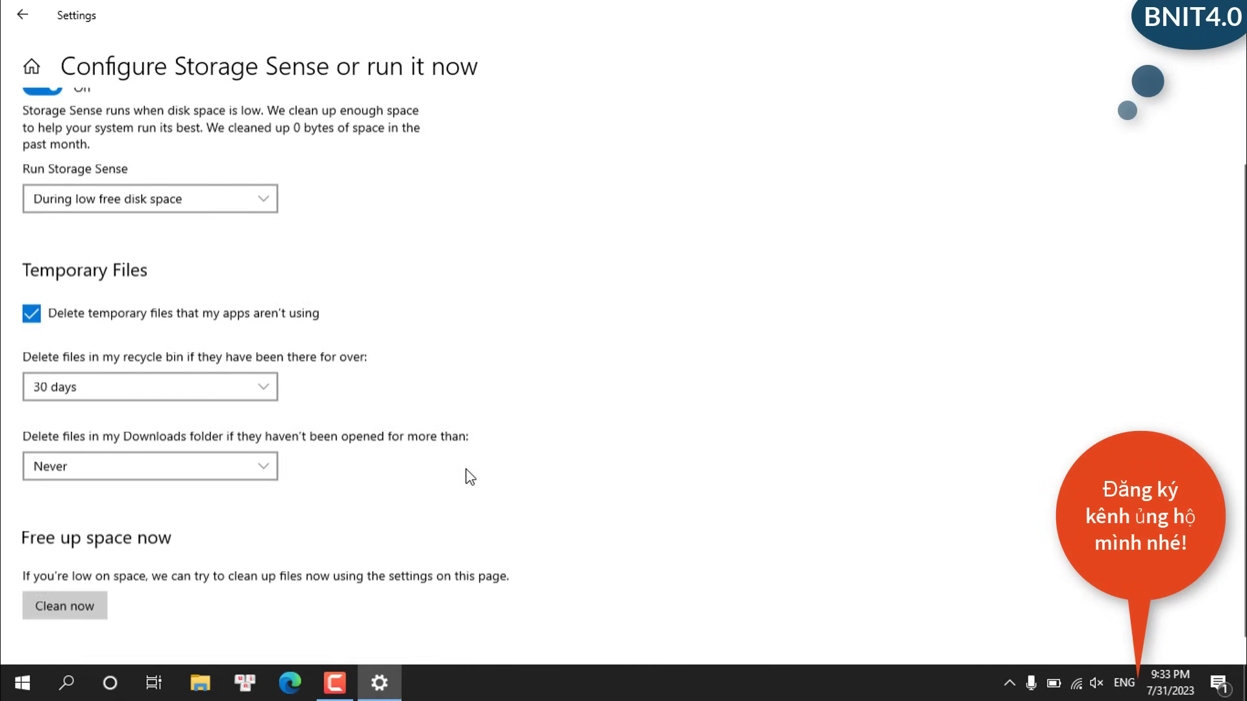
{"action": "scroll", "coordinate": [517, 494], "scroll_direction": "up", "scroll_amount": 1}
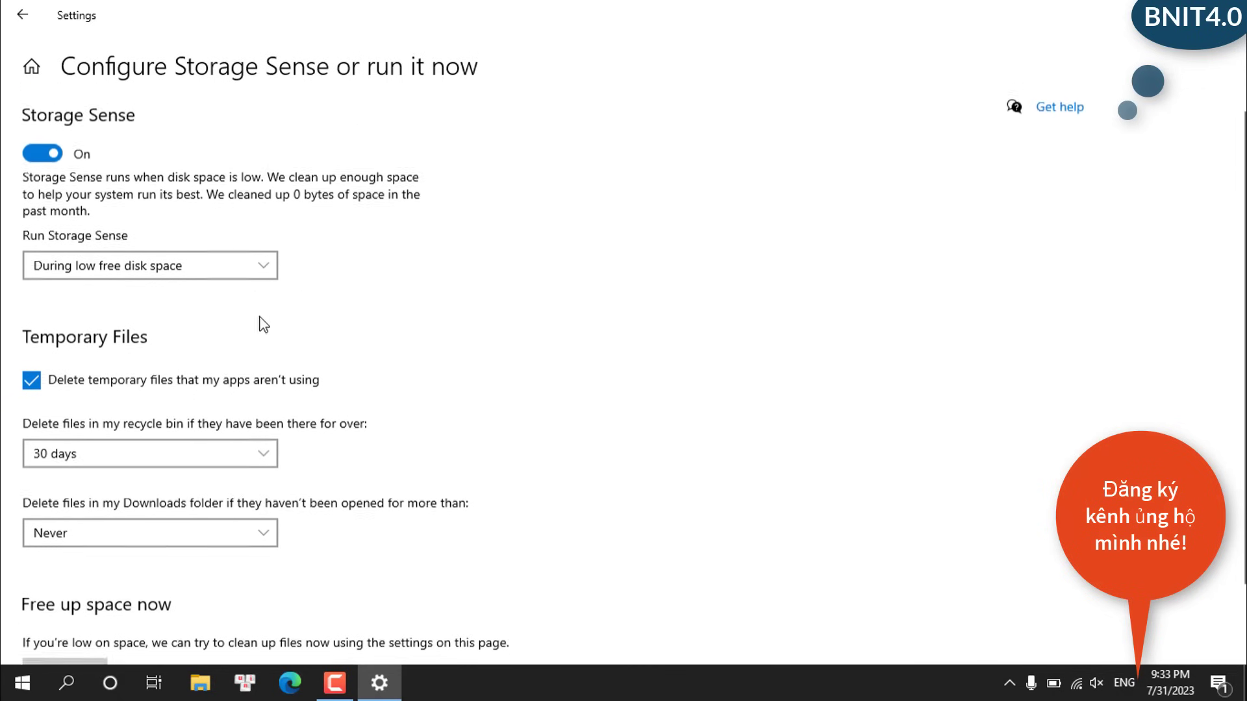
{"action": "left_click", "coordinate": [20, 19]}
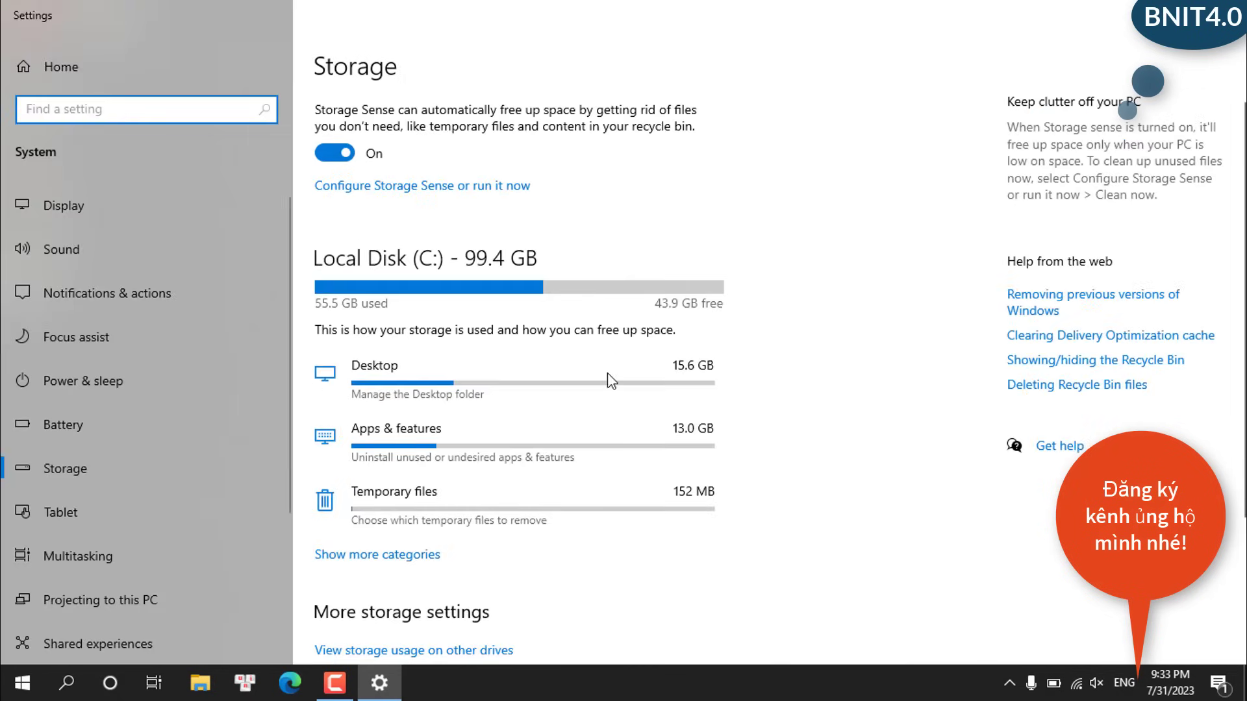